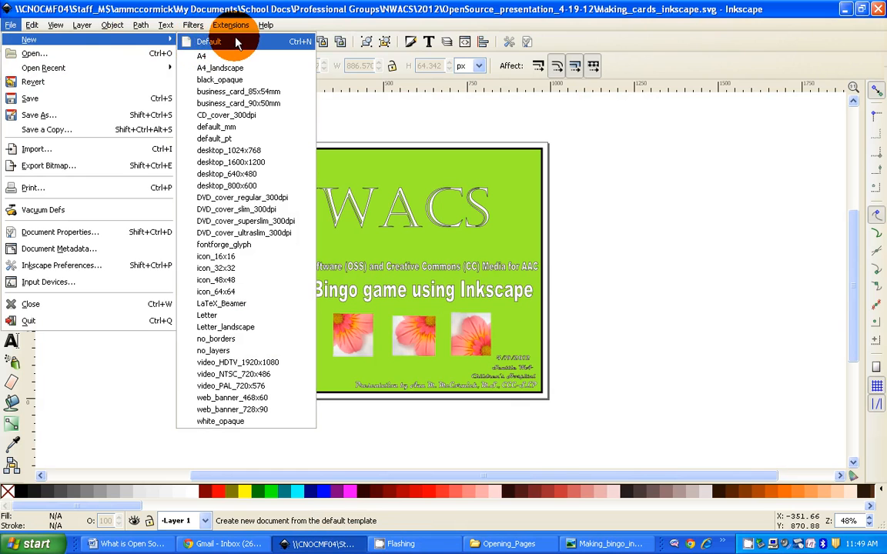
Step: Create a new default document and set its page size to US Letter
{"action": "left_click", "coordinate": [236, 40]}
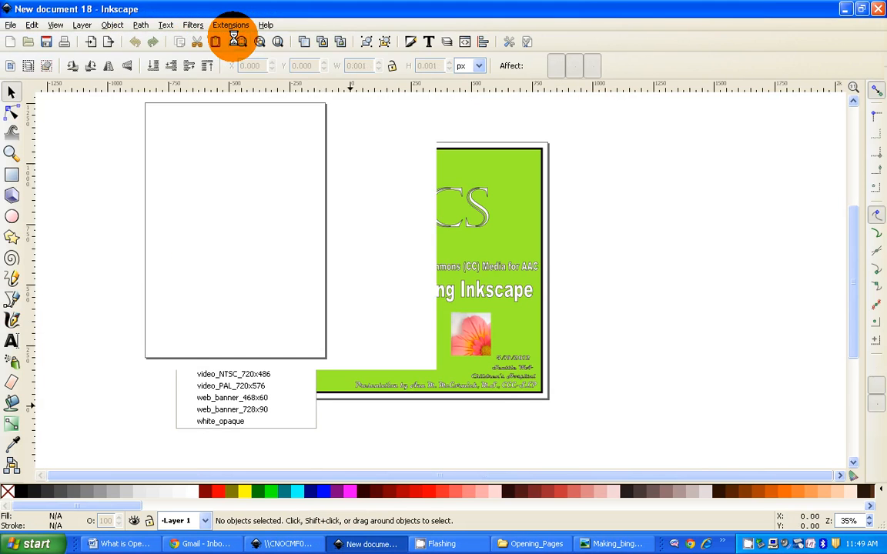
{"action": "left_click", "coordinate": [11, 24]}
{"action": "left_click", "coordinate": [42, 236]}
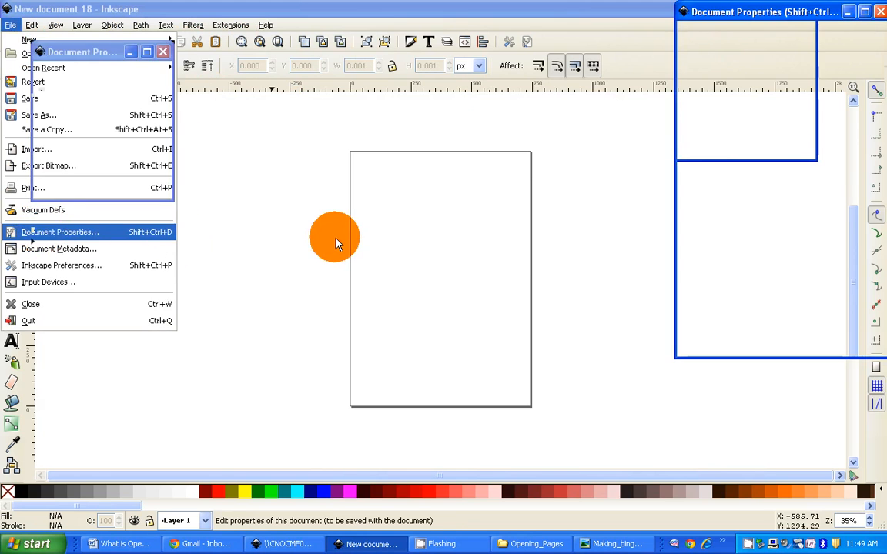
{"action": "left_click", "coordinate": [743, 144]}
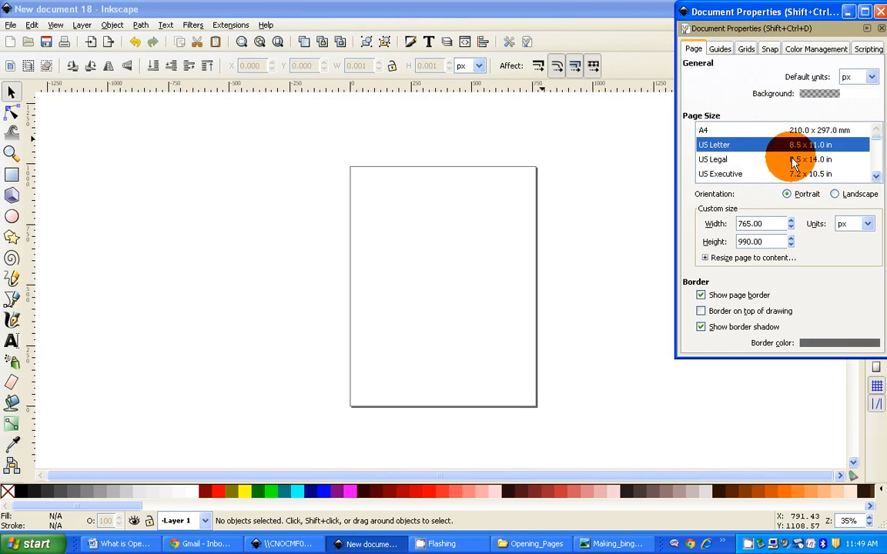
{"action": "left_click", "coordinate": [882, 13]}
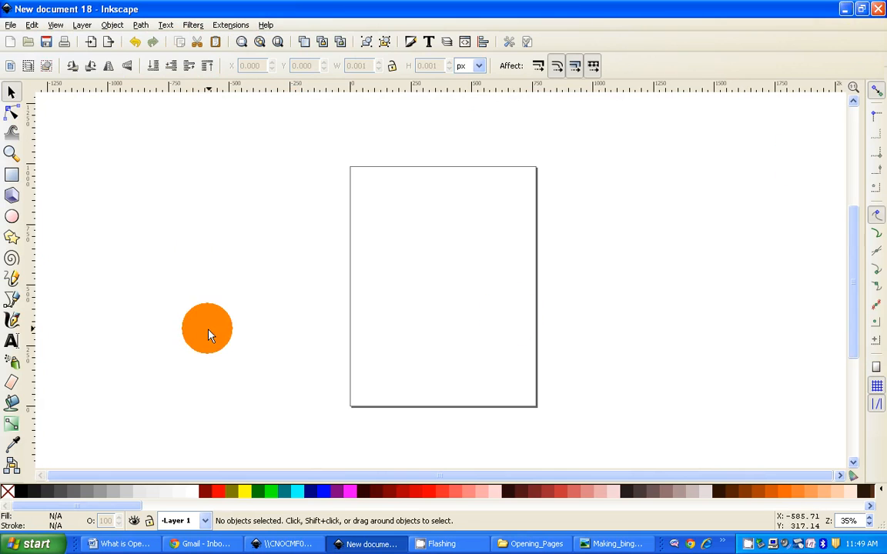
Step: Draw a near-vertical straight line about 812 px long just inside the page's left edge with the Bezier pen
{"action": "left_click", "coordinate": [11, 300]}
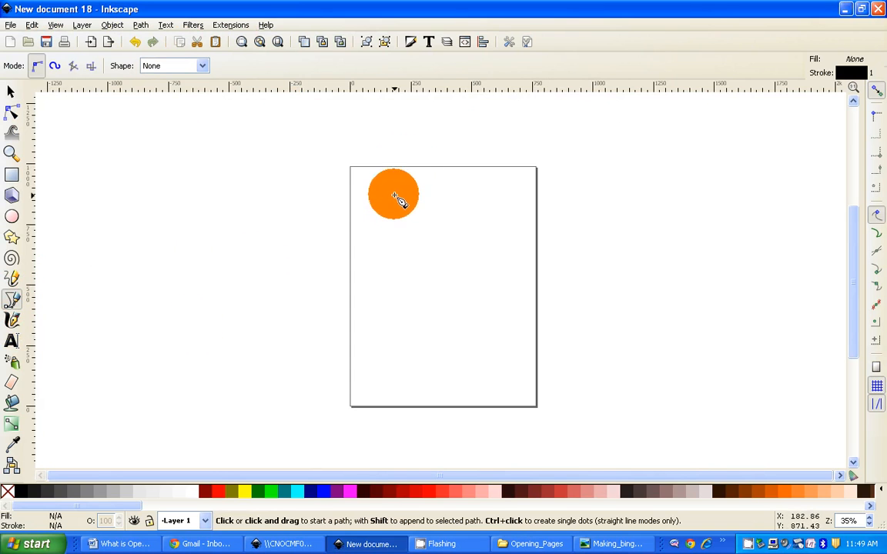
{"action": "scroll", "coordinate": [374, 204], "scroll_direction": "up", "scroll_amount": 1, "text": "ctrl"}
{"action": "scroll", "coordinate": [374, 204], "scroll_direction": "down", "scroll_amount": 1}
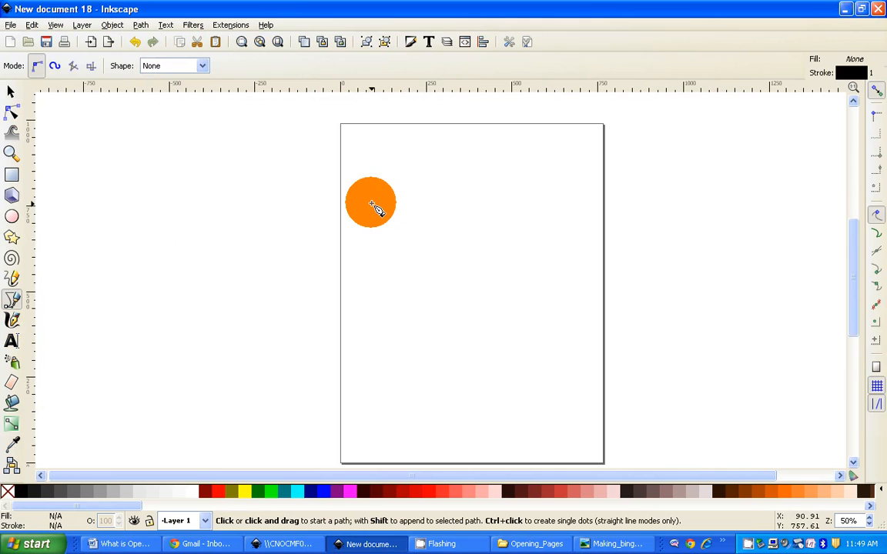
{"action": "scroll", "coordinate": [372, 205], "scroll_direction": "down", "scroll_amount": 1, "text": "ctrl"}
{"action": "scroll", "coordinate": [372, 205], "scroll_direction": "up", "scroll_amount": 1, "text": "ctrl"}
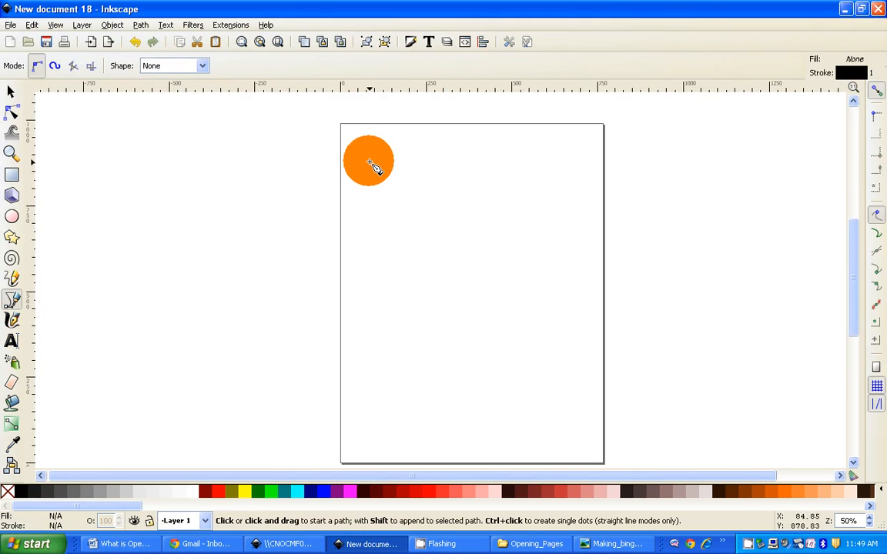
{"action": "left_click", "coordinate": [367, 158]}
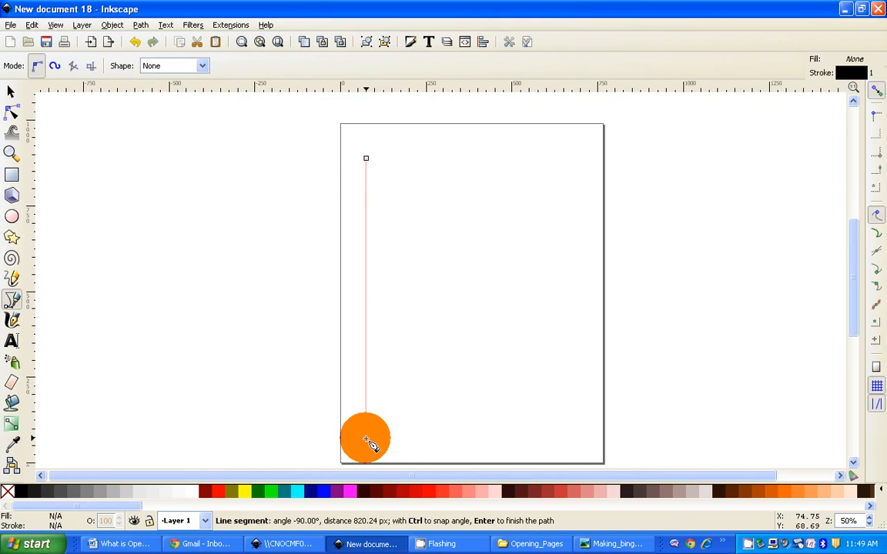
{"action": "left_click", "coordinate": [366, 438]}
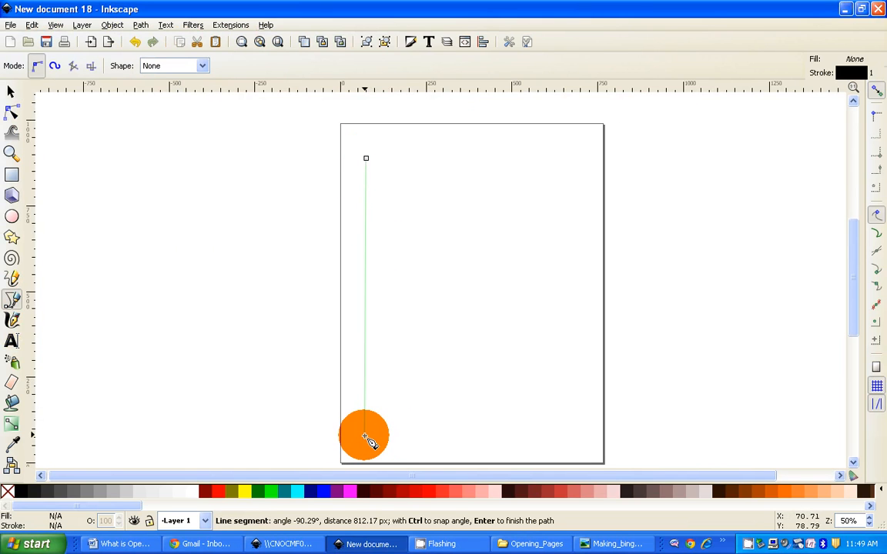
{"action": "key", "text": "Return"}
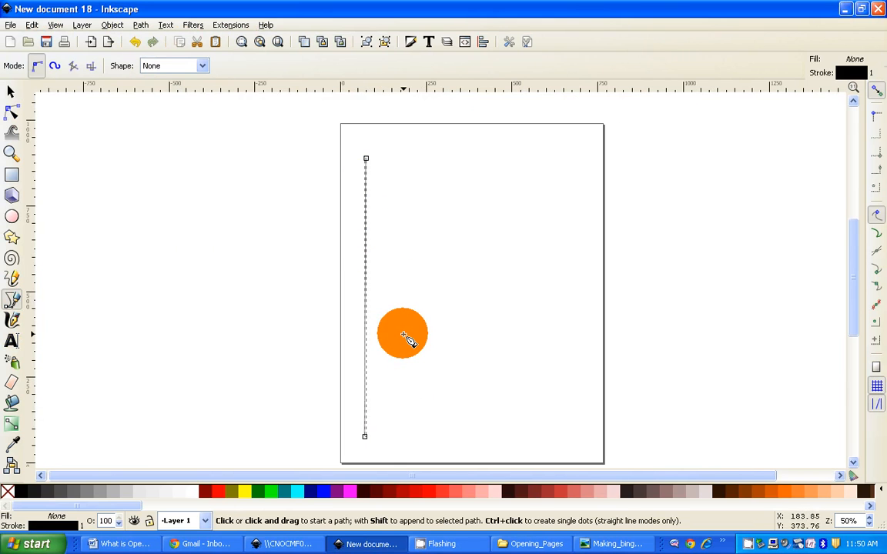
Step: Straighten the line by moving its bottom node directly below the top node, to about X 74 px, Y 77 px
{"action": "scroll", "coordinate": [403, 334], "scroll_direction": "up", "scroll_amount": 3}
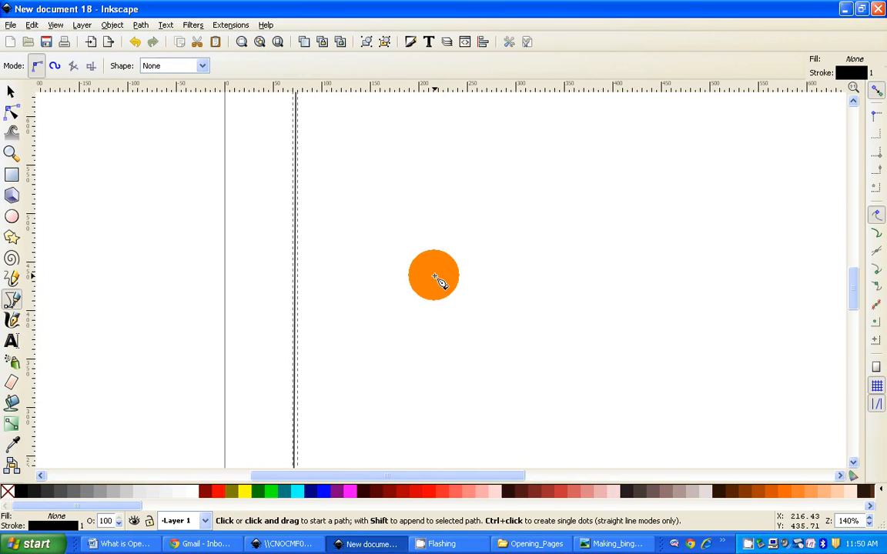
{"action": "left_click_drag", "start_coordinate": [431, 298], "coordinate": [457, 103]}
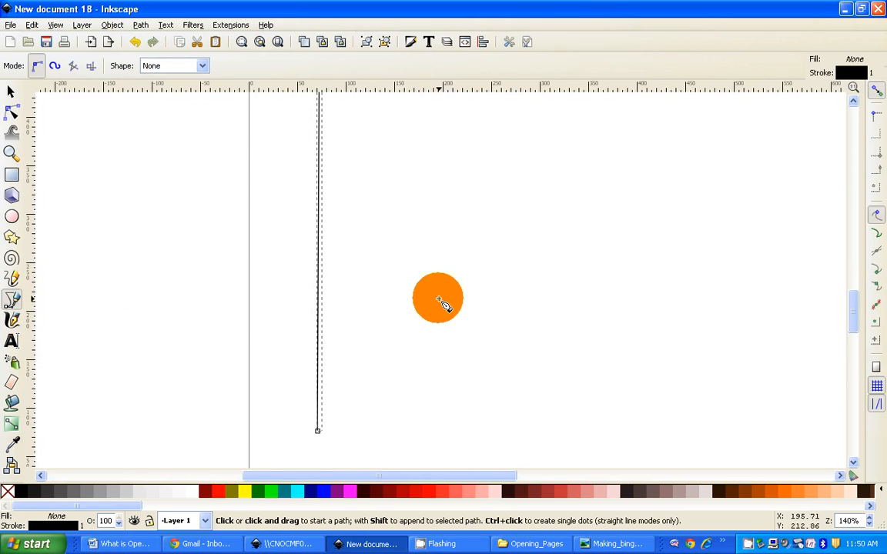
{"action": "left_click_drag", "start_coordinate": [436, 321], "coordinate": [419, 260]}
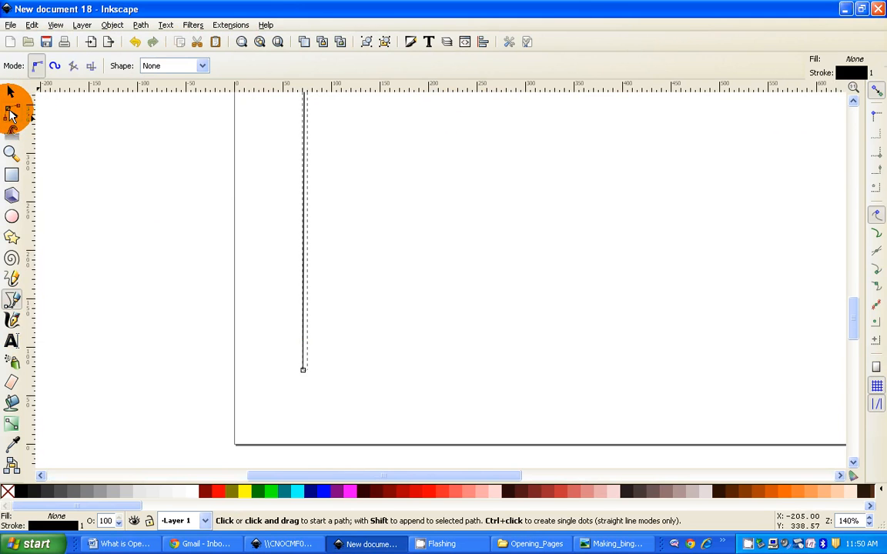
{"action": "left_click", "coordinate": [11, 114]}
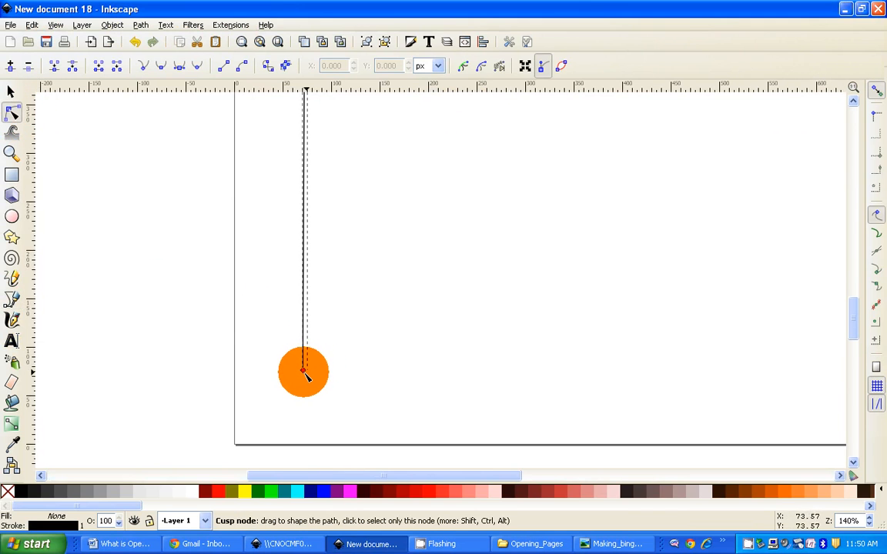
{"action": "left_click_drag", "start_coordinate": [305, 372], "coordinate": [310, 372]}
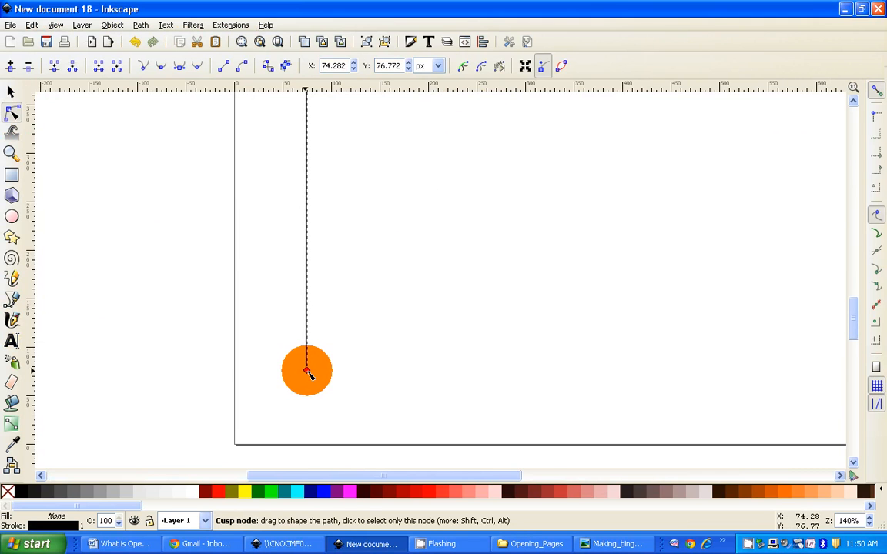
{"action": "scroll", "coordinate": [361, 308], "scroll_direction": "up", "scroll_amount": 4}
{"action": "scroll", "coordinate": [382, 329], "scroll_direction": "up", "scroll_amount": 10}
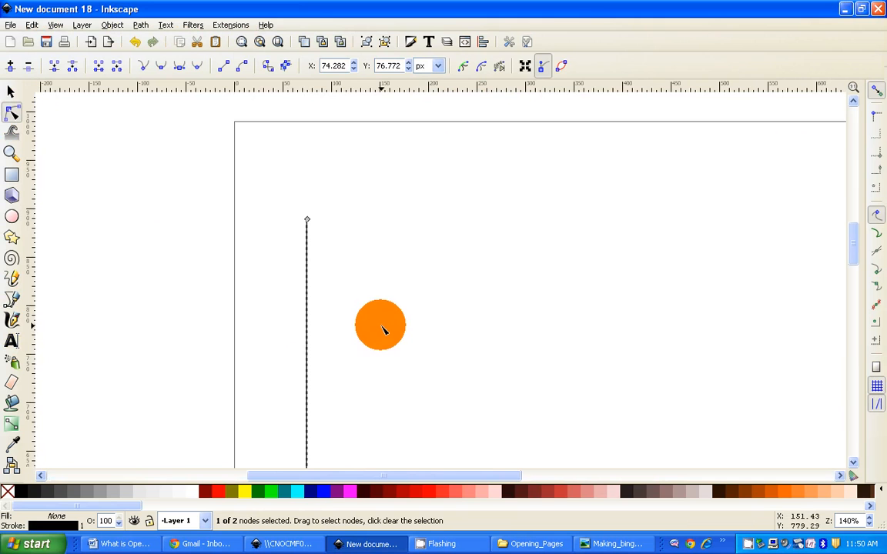
{"action": "scroll", "coordinate": [383, 328], "scroll_direction": "down", "scroll_amount": 2}
{"action": "left_click_drag", "start_coordinate": [383, 329], "coordinate": [365, 228]}
{"action": "scroll", "coordinate": [364, 227], "scroll_direction": "down", "scroll_amount": 1}
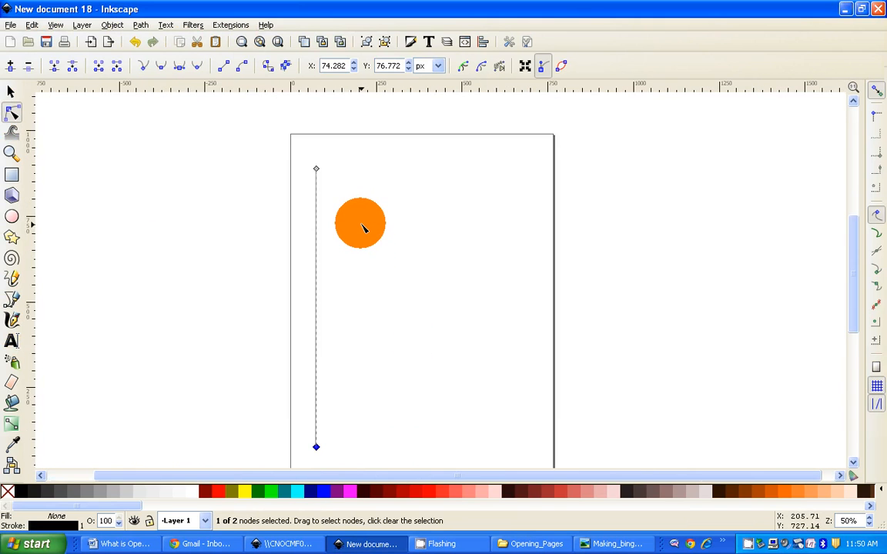
{"action": "left_click_drag", "start_coordinate": [378, 275], "coordinate": [376, 253]}
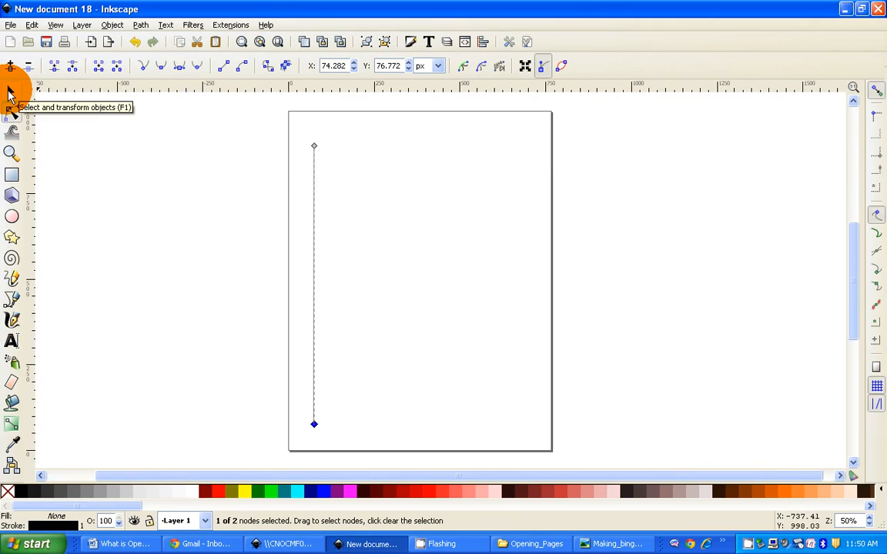
Step: Open the line's fill and stroke settings and increase its stroke width to 8.5 px
{"action": "left_click", "coordinate": [11, 93]}
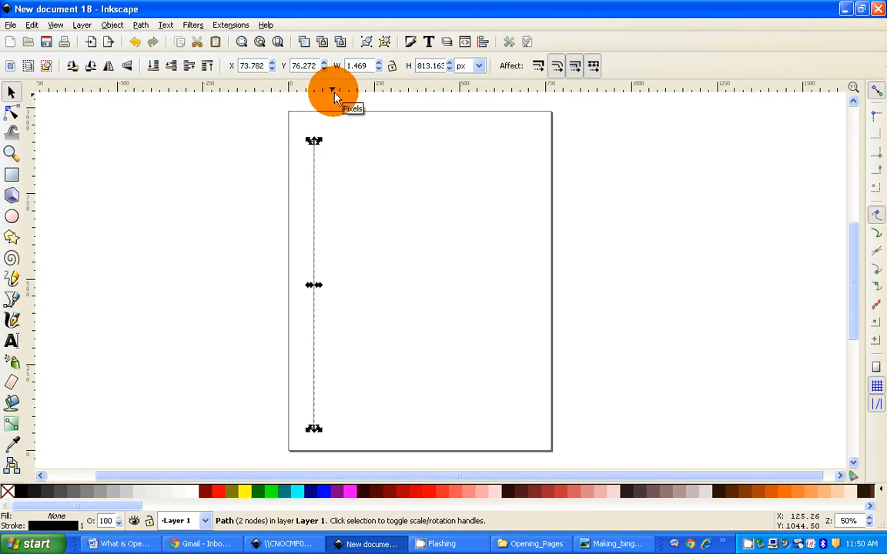
{"action": "left_click", "coordinate": [412, 44]}
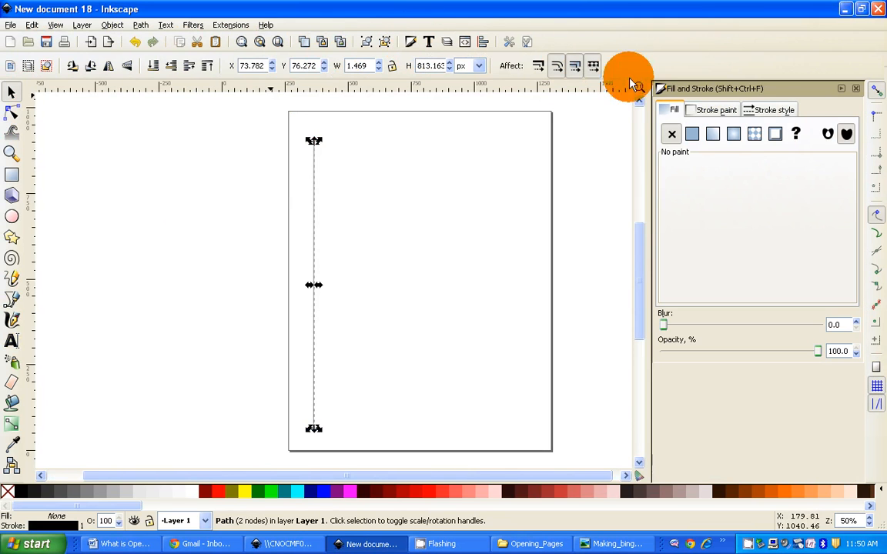
{"action": "left_click", "coordinate": [696, 116]}
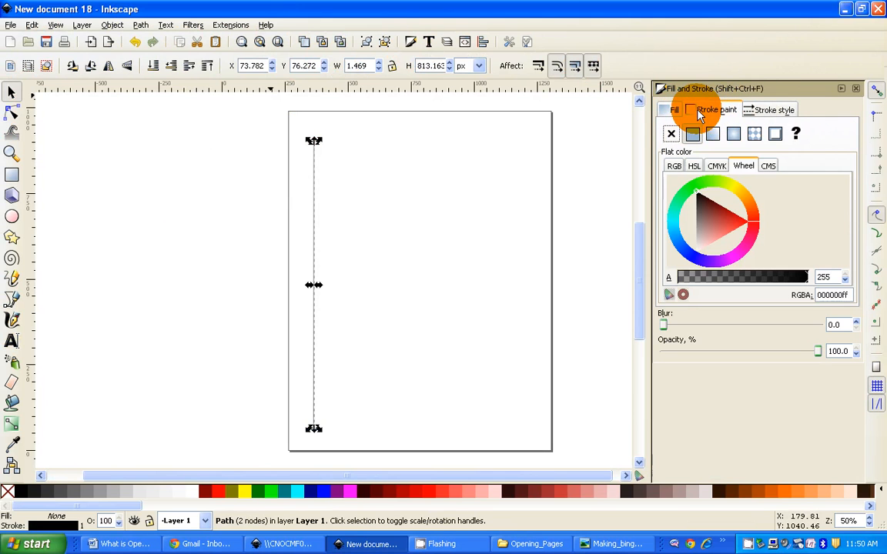
{"action": "left_click", "coordinate": [774, 111]}
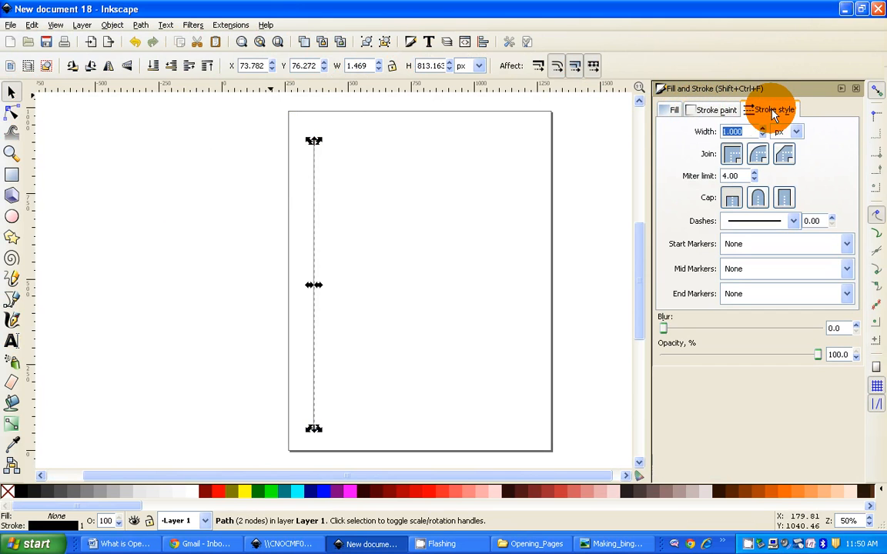
{"action": "left_click", "coordinate": [764, 128]}
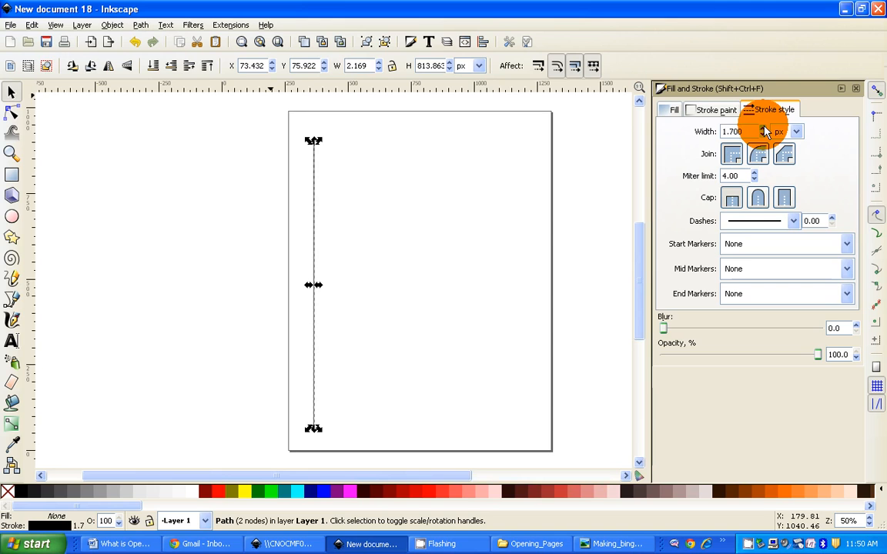
{"action": "left_click", "coordinate": [764, 130]}
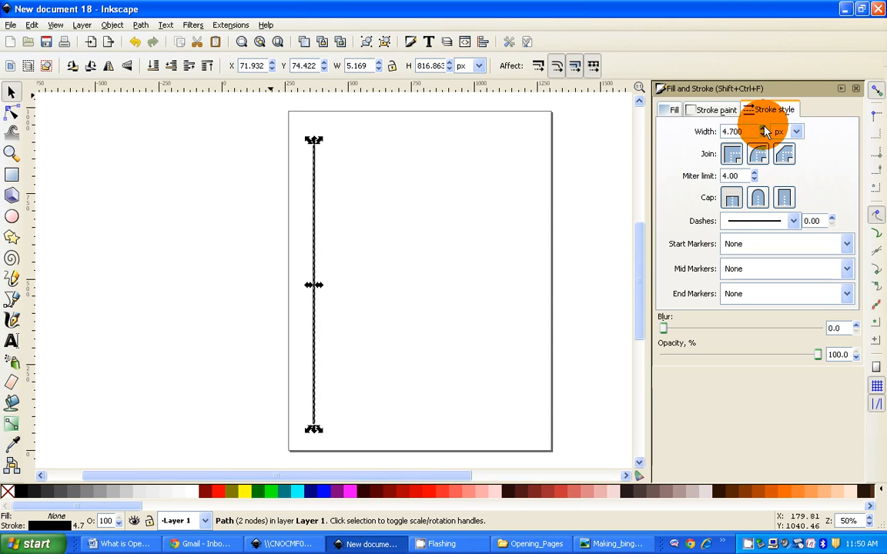
{"action": "left_click", "coordinate": [764, 131]}
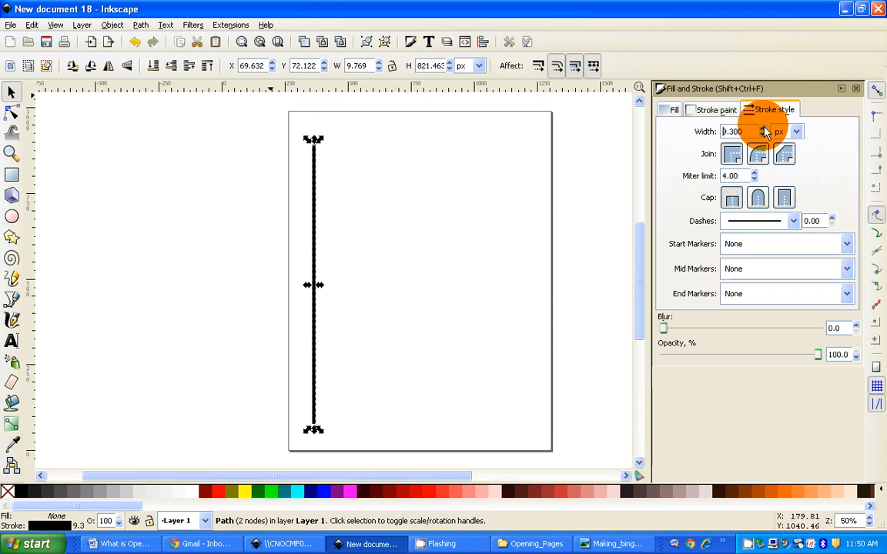
{"action": "left_click", "coordinate": [764, 136]}
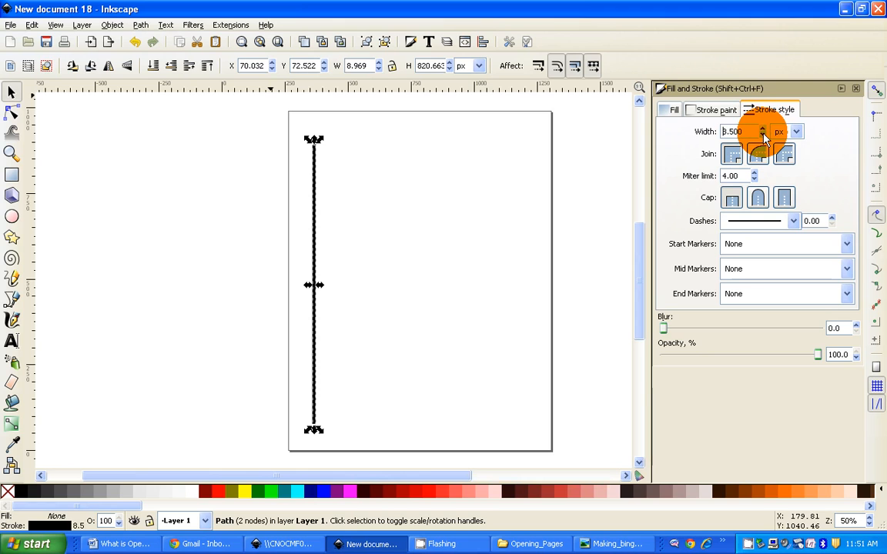
{"action": "left_click", "coordinate": [388, 247]}
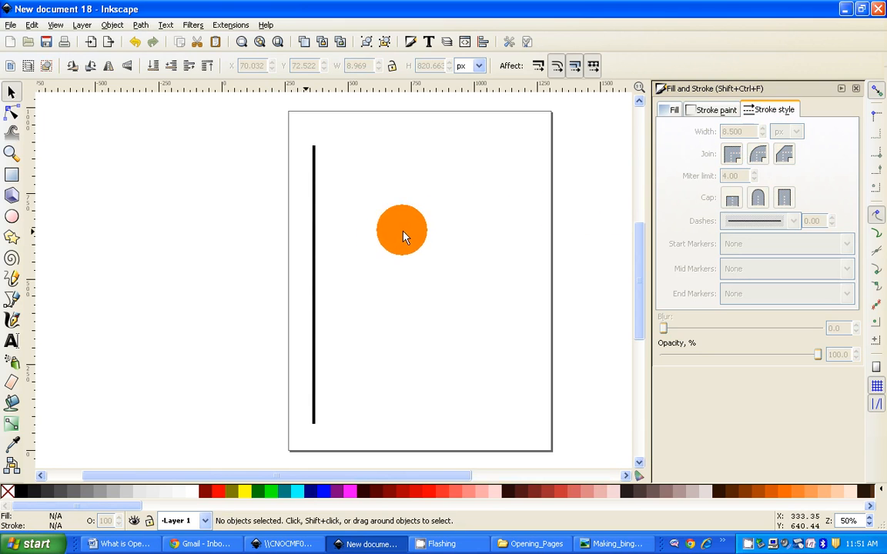
{"action": "left_click", "coordinate": [314, 227]}
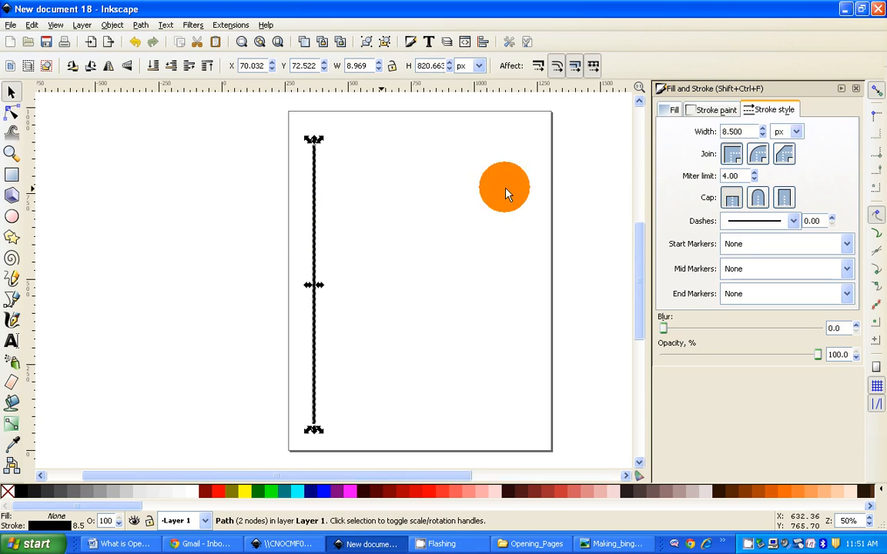
Step: Set the vertical line's stroke width to 8 px
{"action": "double_click", "coordinate": [724, 132]}
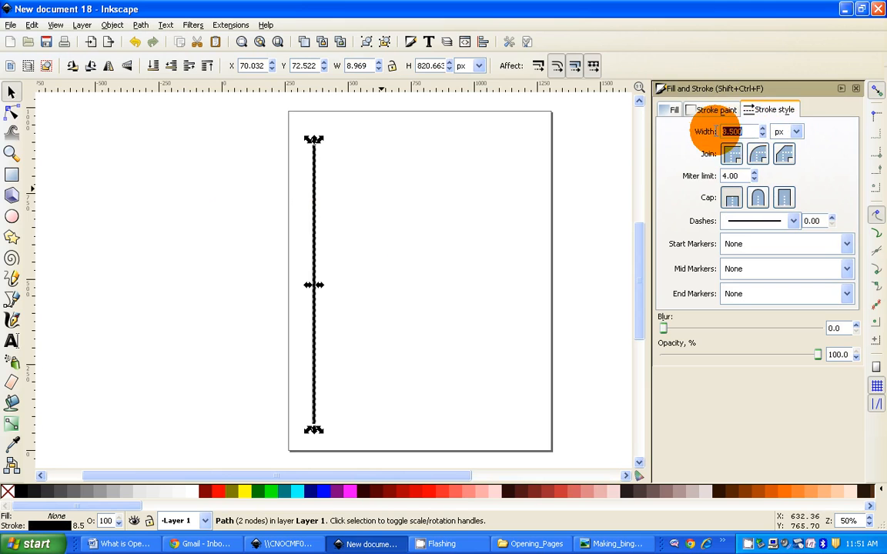
{"action": "type", "text": "8."}
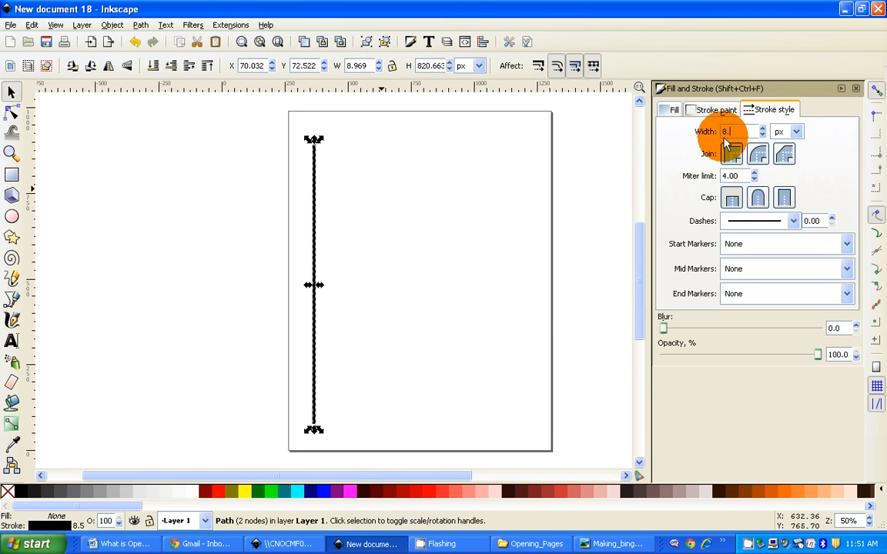
{"action": "key", "text": "Return"}
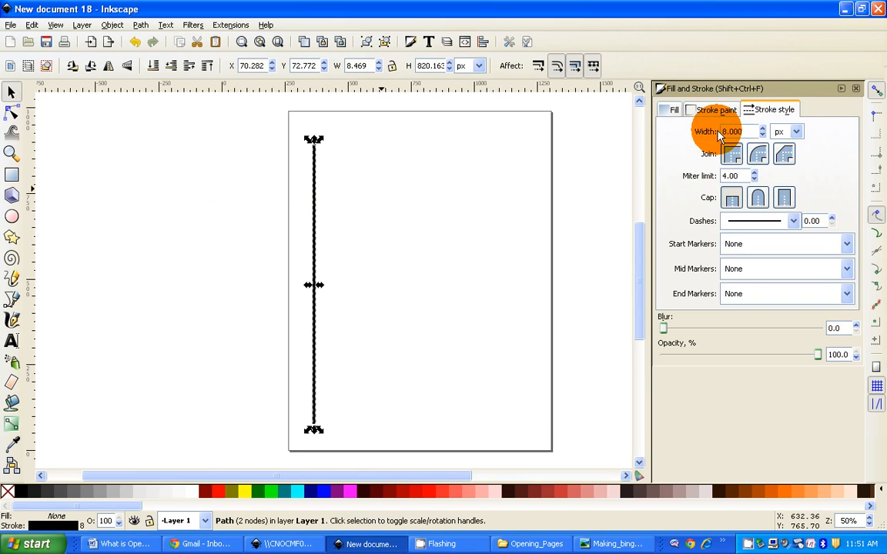
Step: Reduce the vertical line's stroke width to 7 px and reselect the line
{"action": "double_click", "coordinate": [735, 132]}
{"action": "type", "text": "7."}
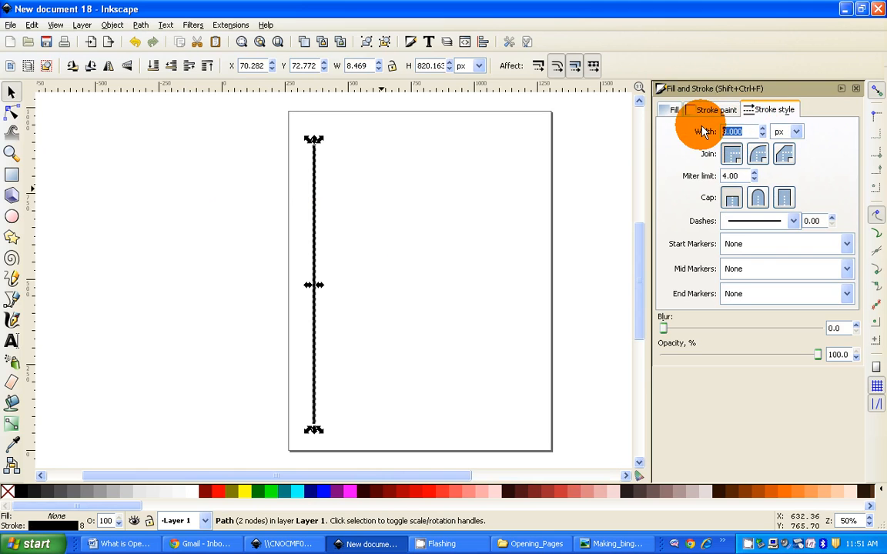
{"action": "key", "text": "Return"}
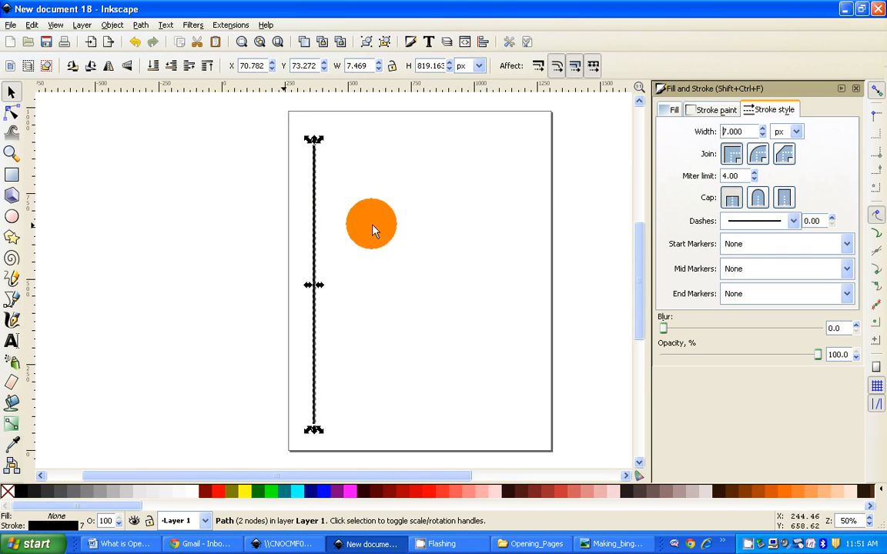
{"action": "left_click", "coordinate": [486, 230]}
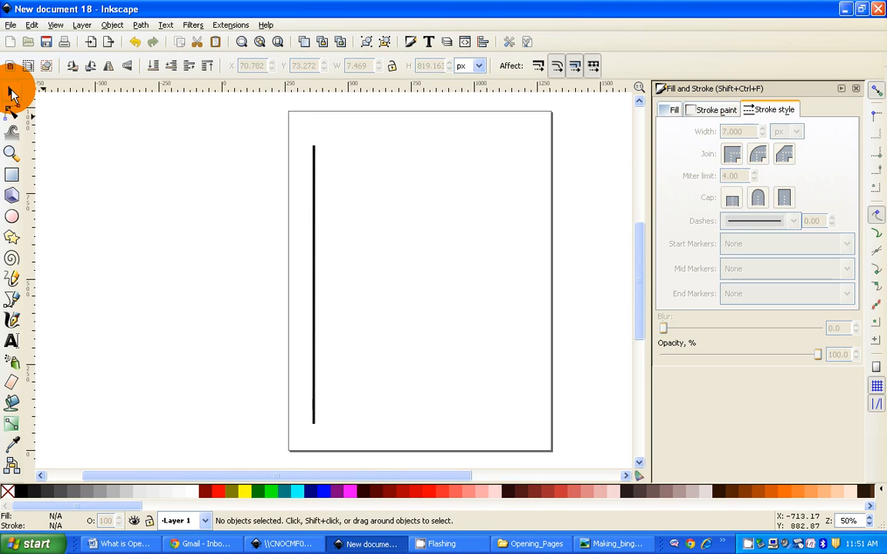
{"action": "left_click", "coordinate": [312, 194]}
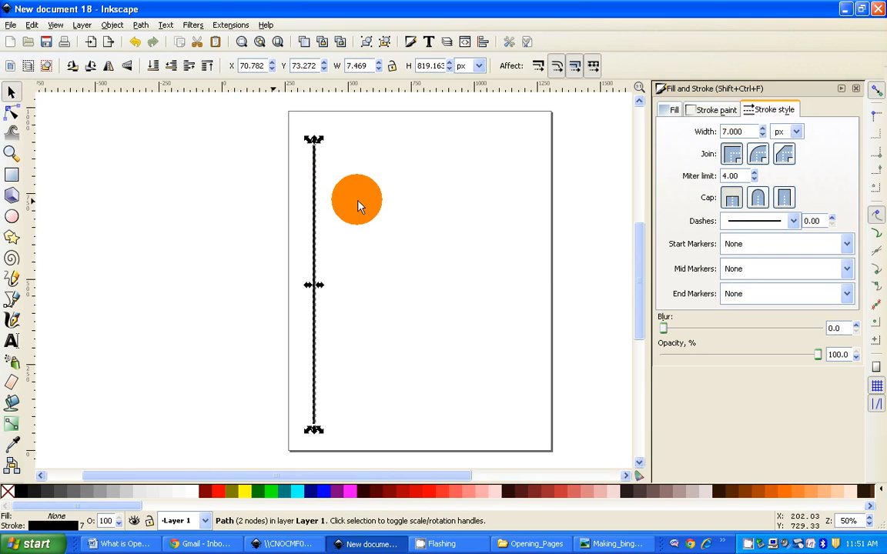
Step: Paste three copies of the vertical line and place them across the page, the last one near the page's right edge
{"action": "left_click", "coordinate": [355, 204]}
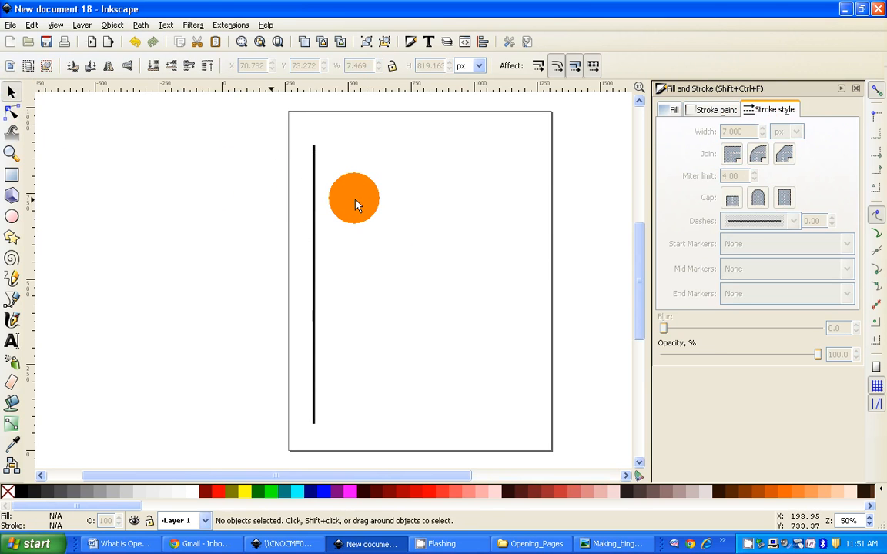
{"action": "key", "text": "ctrl+v"}
{"action": "left_click_drag", "start_coordinate": [358, 192], "coordinate": [359, 275]}
{"action": "key", "text": "Escape"}
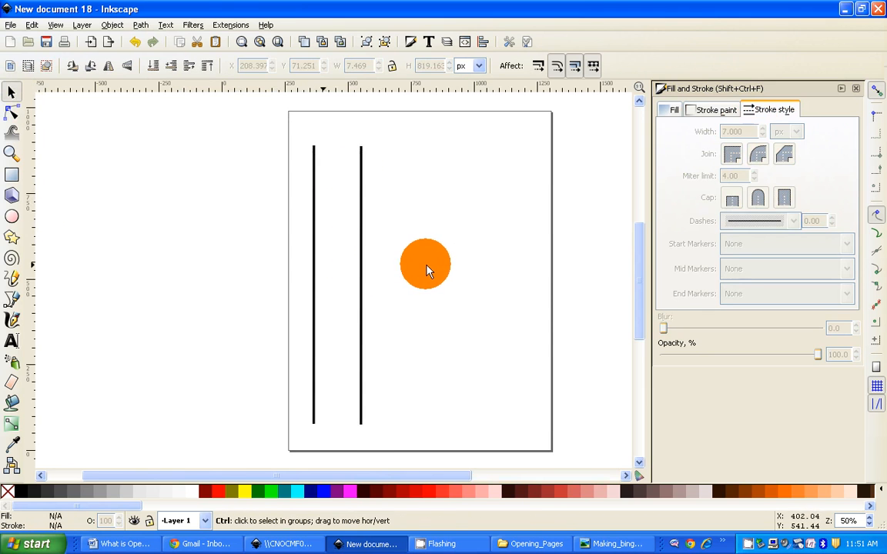
{"action": "key", "text": "ctrl+v"}
{"action": "left_click_drag", "start_coordinate": [427, 235], "coordinate": [410, 254]}
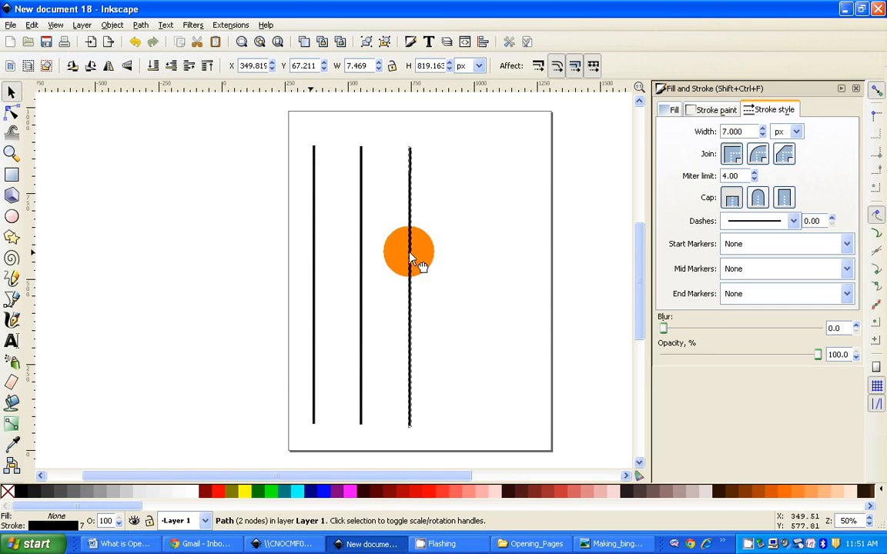
{"action": "key", "text": "Escape"}
{"action": "key", "text": "ctrl+v"}
{"action": "left_click_drag", "start_coordinate": [486, 241], "coordinate": [511, 281]}
Step: Spread the two middle vertical lines to space all four evenly, with the second line at about X 267 px
{"action": "left_click_drag", "start_coordinate": [413, 285], "coordinate": [450, 289]}
{"action": "left_click_drag", "start_coordinate": [361, 284], "coordinate": [383, 291]}
{"action": "left_click", "coordinate": [469, 283]}
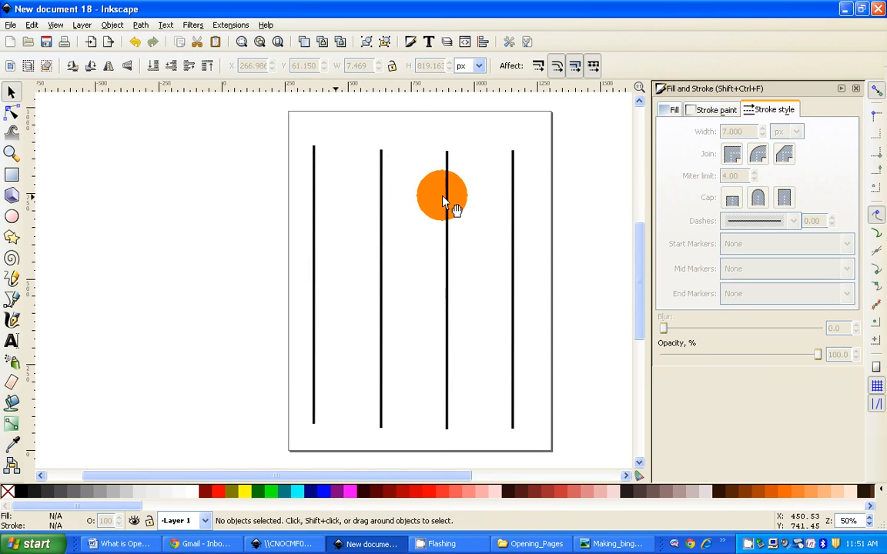
Step: Add a horizontal guide level with the top end of the leftmost vertical line, at about 890 px
{"action": "scroll", "coordinate": [444, 205], "scroll_direction": "up", "scroll_amount": 3, "text": "ctrl"}
{"action": "scroll", "coordinate": [405, 219], "scroll_direction": "up", "scroll_amount": 1, "text": "ctrl"}
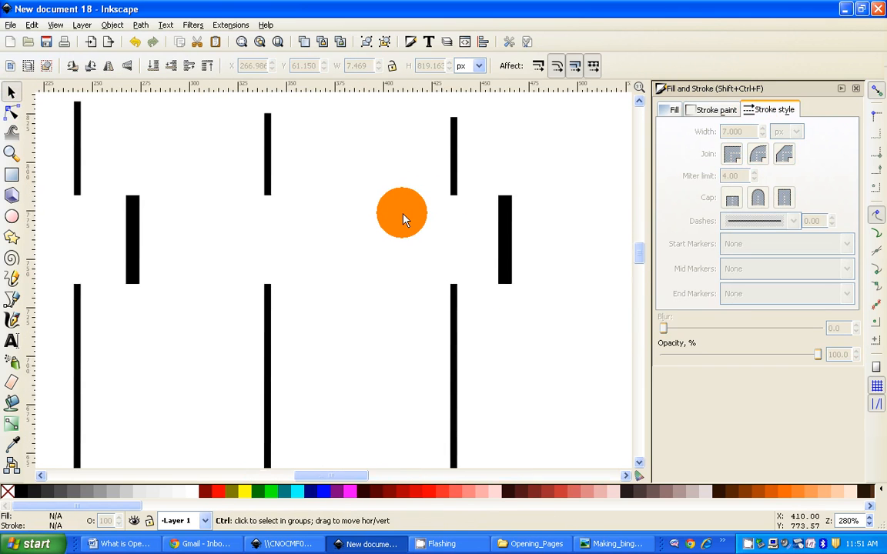
{"action": "scroll", "coordinate": [401, 221], "scroll_direction": "down", "scroll_amount": 2, "text": "ctrl"}
{"action": "scroll", "coordinate": [402, 219], "scroll_direction": "up", "scroll_amount": 1}
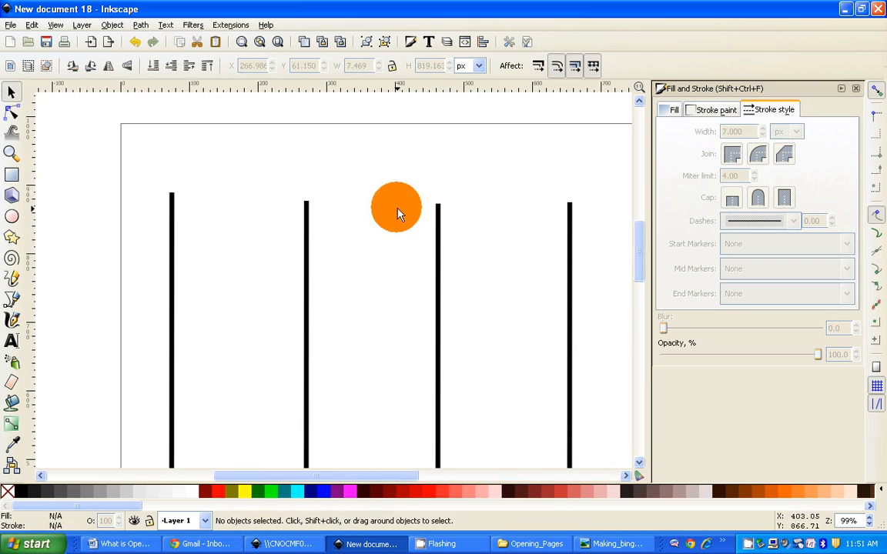
{"action": "left_click_drag", "start_coordinate": [355, 94], "coordinate": [363, 199]}
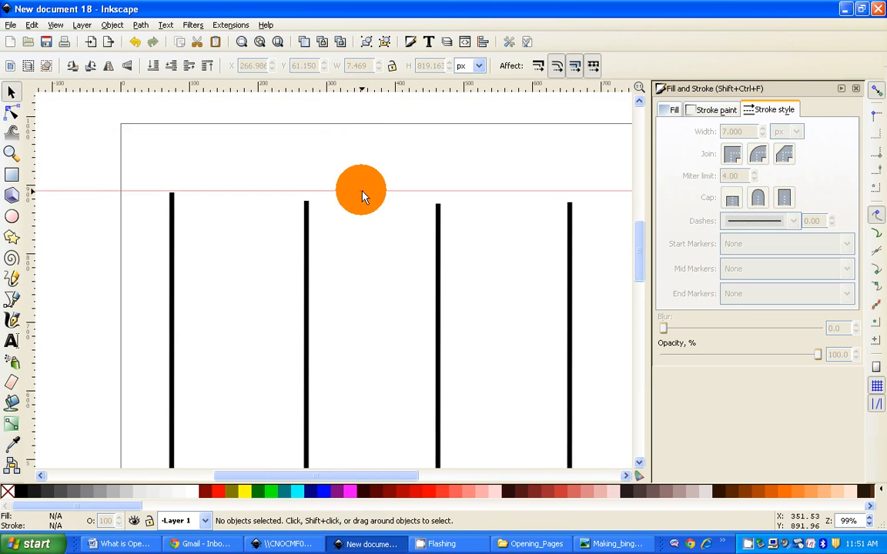
{"action": "left_click_drag", "start_coordinate": [362, 194], "coordinate": [362, 194]}
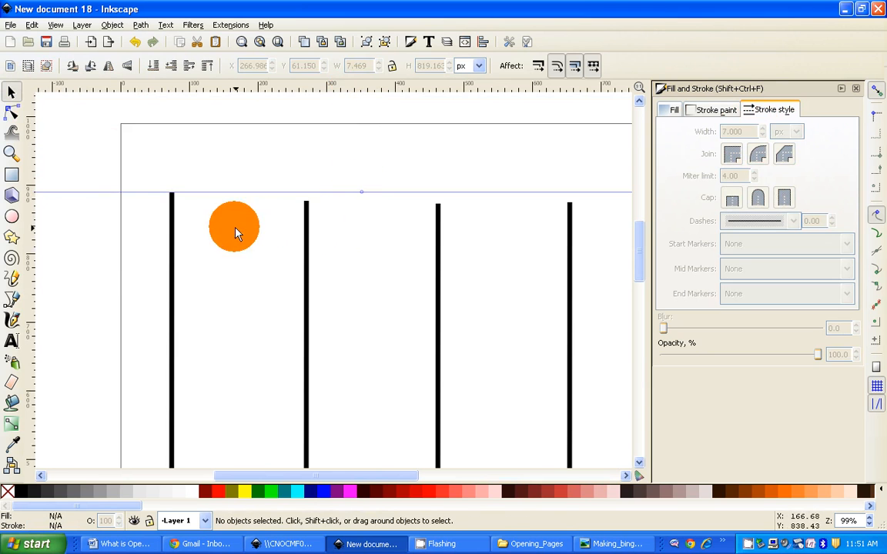
Step: Align the tops of the first two vertical lines with the guide, placing both at about Y 74 px
{"action": "left_click_drag", "start_coordinate": [306, 286], "coordinate": [306, 281]}
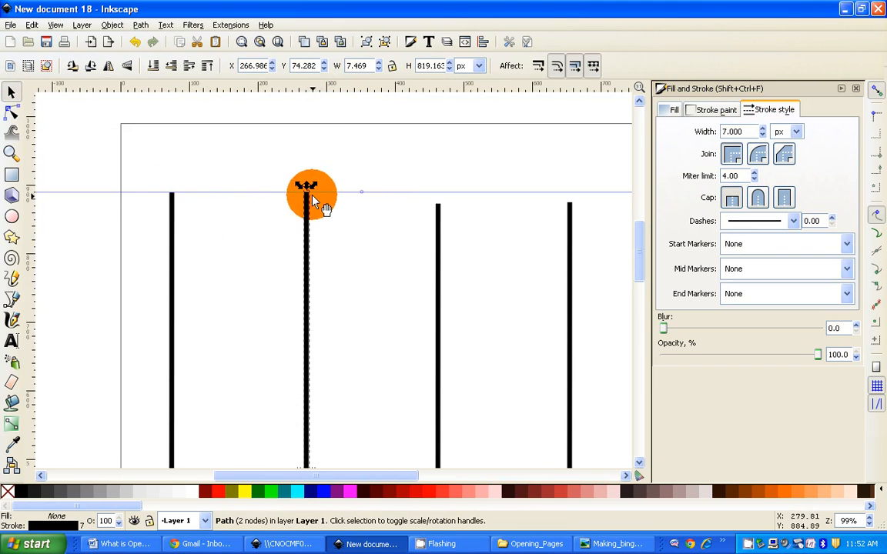
{"action": "left_click", "coordinate": [172, 246]}
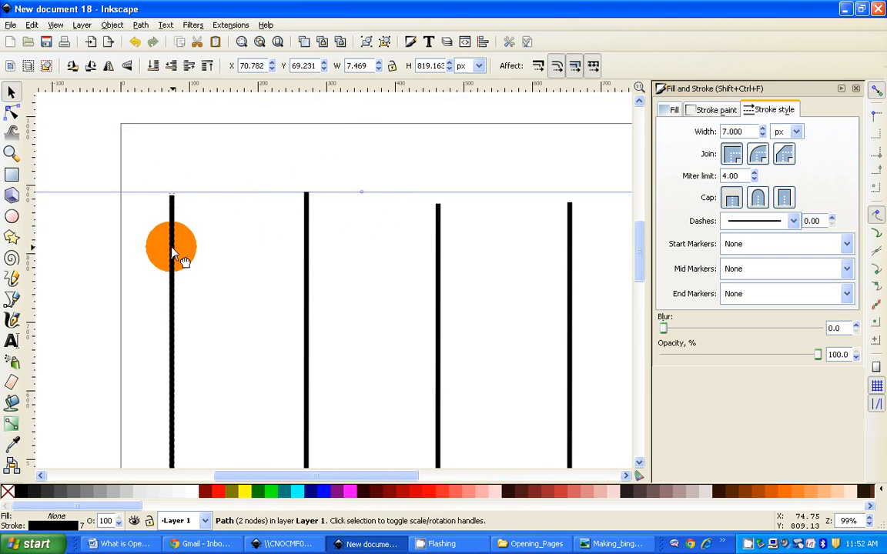
{"action": "left_click", "coordinate": [235, 232]}
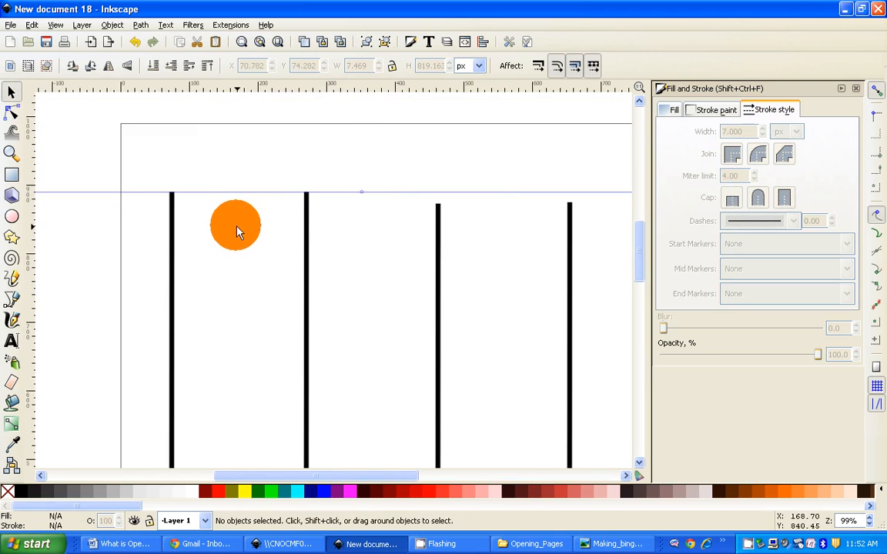
Step: Align the tops of the third and fourth vertical lines with the guide, at about X 460 px and X 651 px
{"action": "scroll", "coordinate": [235, 233], "scroll_direction": "up", "scroll_amount": 1, "text": "ctrl"}
{"action": "right_click", "coordinate": [510, 261]}
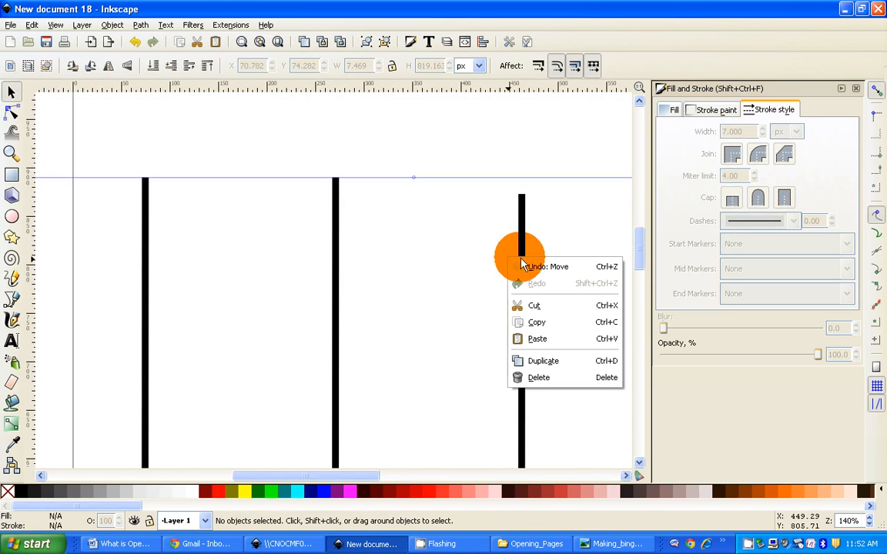
{"action": "left_click", "coordinate": [520, 239]}
{"action": "left_click_drag", "start_coordinate": [521, 238], "coordinate": [523, 222]}
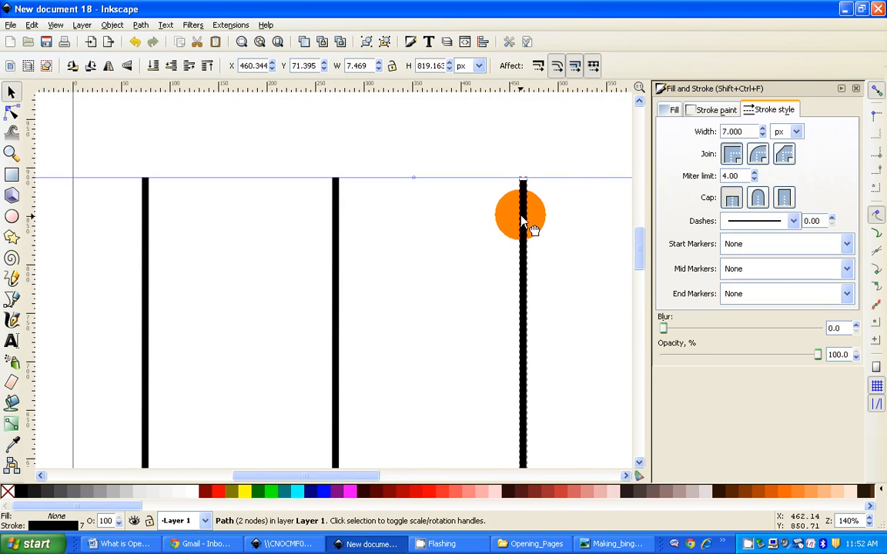
{"action": "key", "text": "ctrl+Right"}
{"action": "key", "text": "ctrl+Right"}
{"action": "key", "text": "ctrl+Right"}
{"action": "left_click_drag", "start_coordinate": [471, 258], "coordinate": [392, 252]}
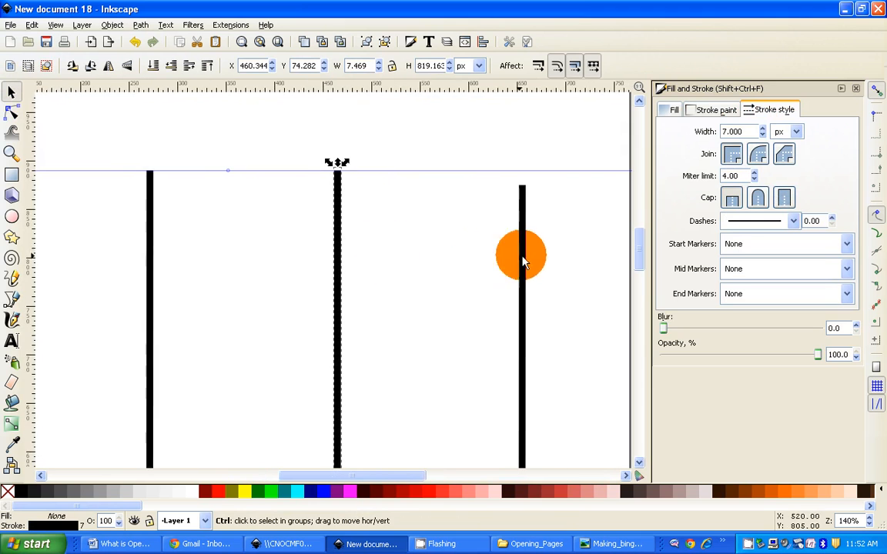
{"action": "left_click_drag", "start_coordinate": [521, 253], "coordinate": [521, 238]}
Step: Remove the horizontal guide, then close the fill and stroke settings and fit the page in the window
{"action": "scroll", "coordinate": [519, 247], "scroll_direction": "down", "scroll_amount": 4}
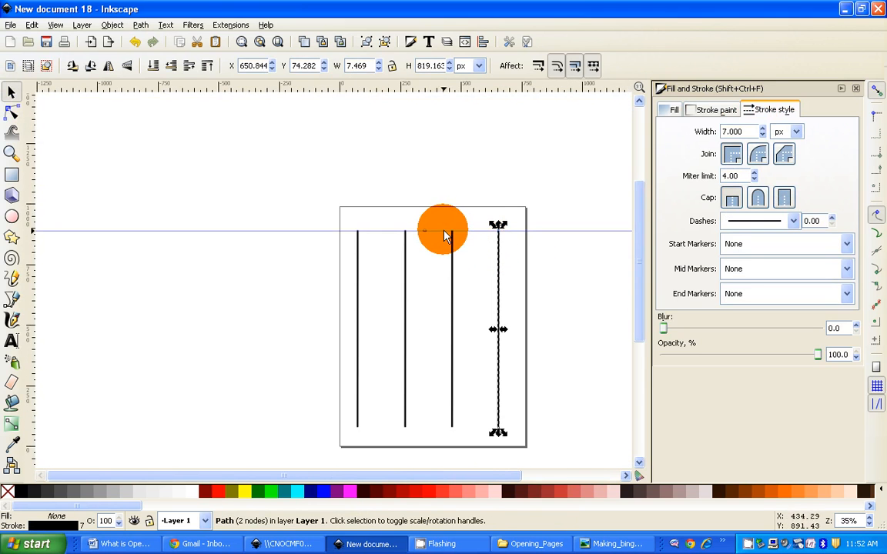
{"action": "left_click_drag", "start_coordinate": [440, 171], "coordinate": [438, 184]}
{"action": "left_click_drag", "start_coordinate": [431, 232], "coordinate": [430, 83]}
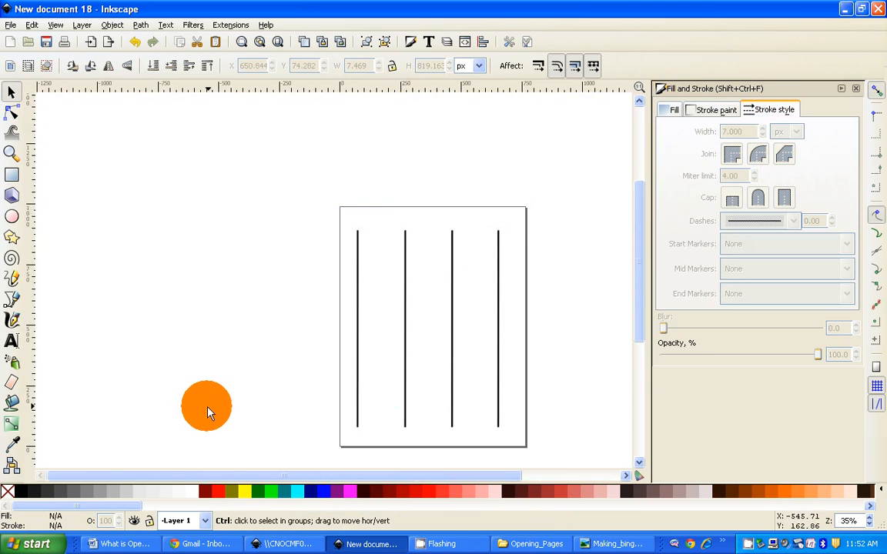
{"action": "scroll", "coordinate": [213, 414], "scroll_direction": "up", "scroll_amount": 1}
{"action": "left_click", "coordinate": [857, 89]}
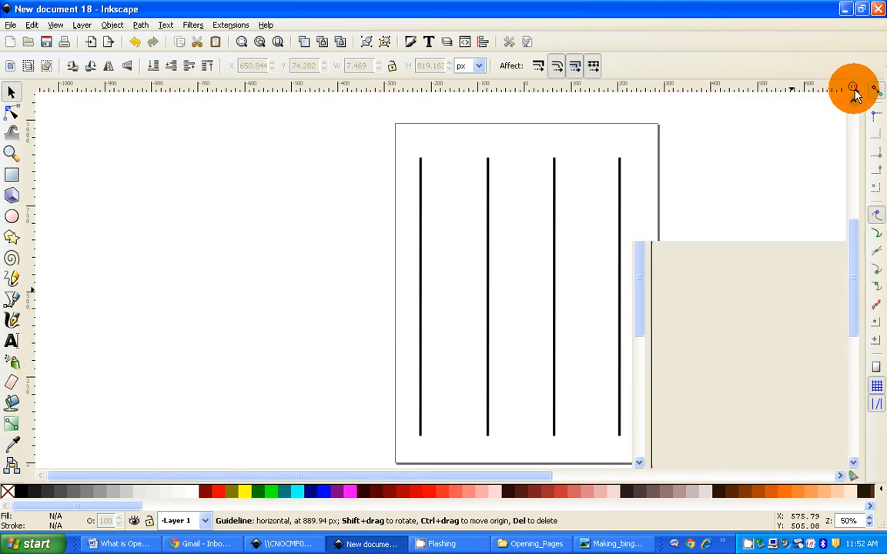
{"action": "left_click", "coordinate": [278, 42]}
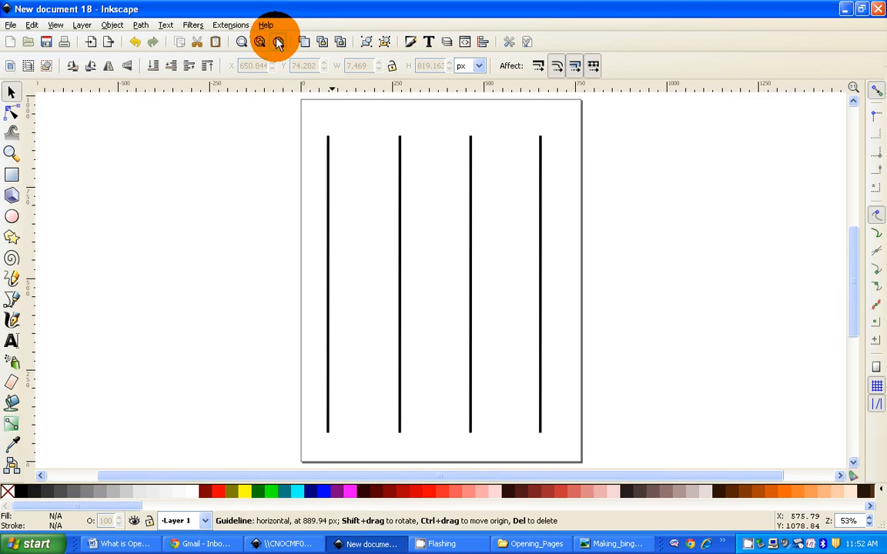
Step: Draw a straight horizontal line about 582 px long joining the bottom ends of the first and fourth vertical lines
{"action": "left_click", "coordinate": [12, 302]}
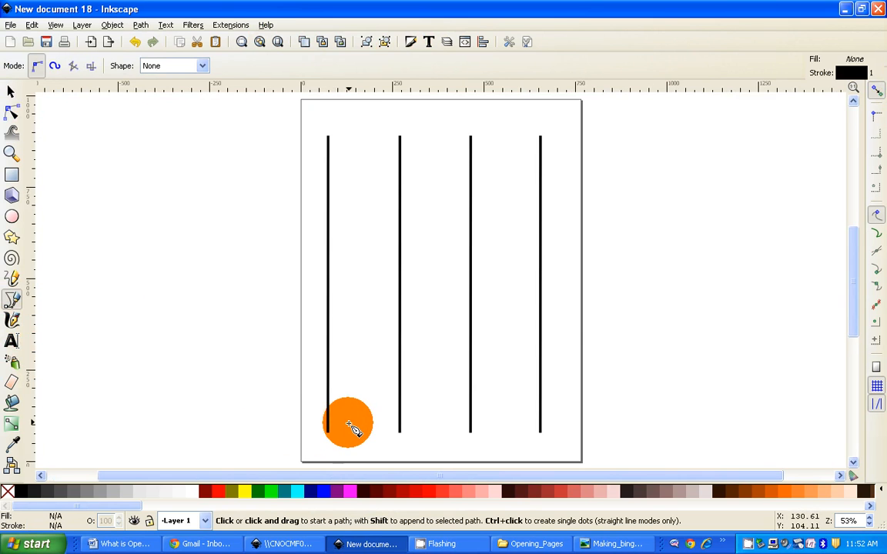
{"action": "scroll", "coordinate": [339, 433], "scroll_direction": "up", "scroll_amount": 2}
{"action": "scroll", "coordinate": [351, 424], "scroll_direction": "down", "scroll_amount": 3}
{"action": "scroll", "coordinate": [339, 385], "scroll_direction": "right", "scroll_amount": 2}
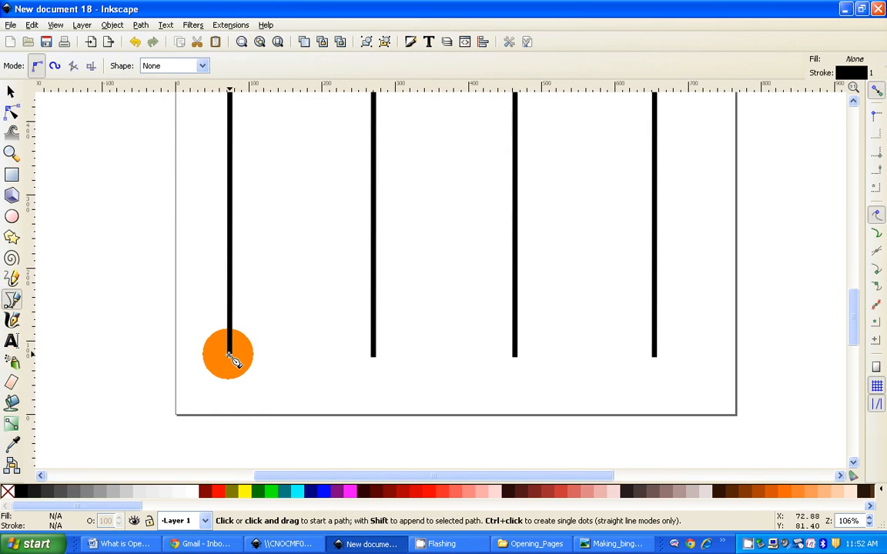
{"action": "left_click", "coordinate": [229, 356]}
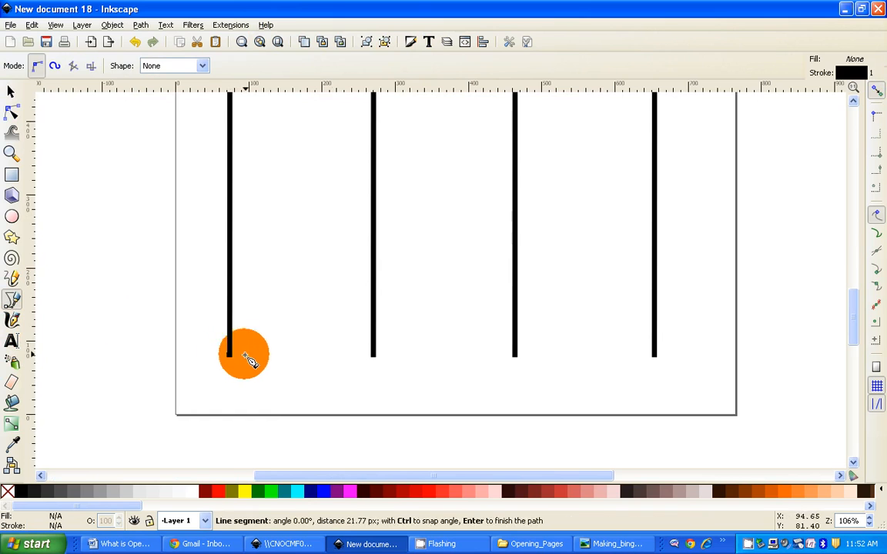
{"action": "double_click", "coordinate": [654, 357]}
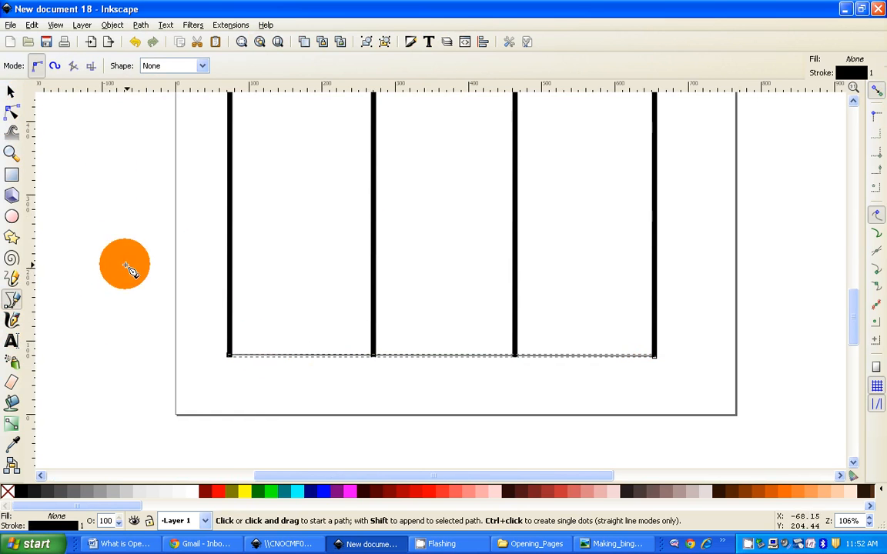
Step: Check the horizontal line along its length and move it just below the vertical lines, to about X 73 px, Y 68 px
{"action": "scroll", "coordinate": [263, 356], "scroll_direction": "up", "scroll_amount": 2}
{"action": "scroll", "coordinate": [262, 359], "scroll_direction": "up", "scroll_amount": 2}
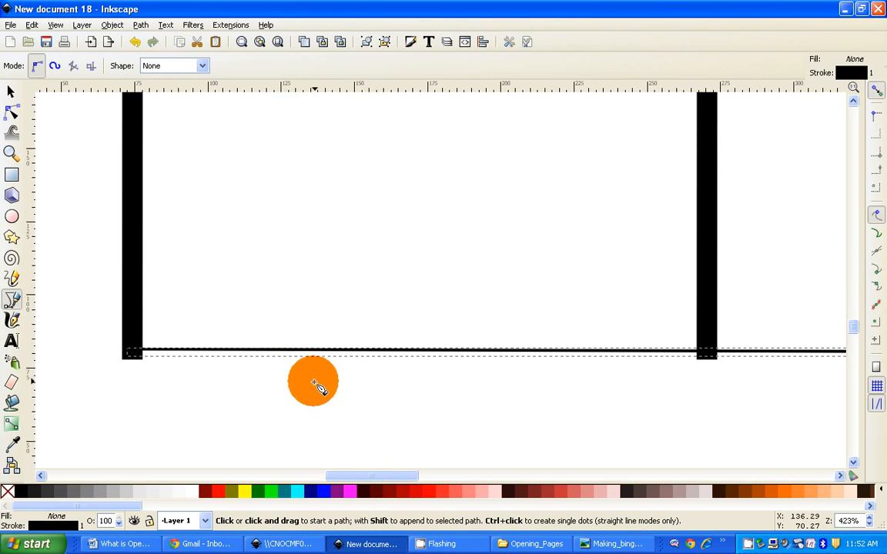
{"action": "left_click_drag", "start_coordinate": [326, 385], "coordinate": [125, 306]}
{"action": "left_click_drag", "start_coordinate": [380, 299], "coordinate": [118, 283]}
{"action": "left_click_drag", "start_coordinate": [493, 254], "coordinate": [218, 242]}
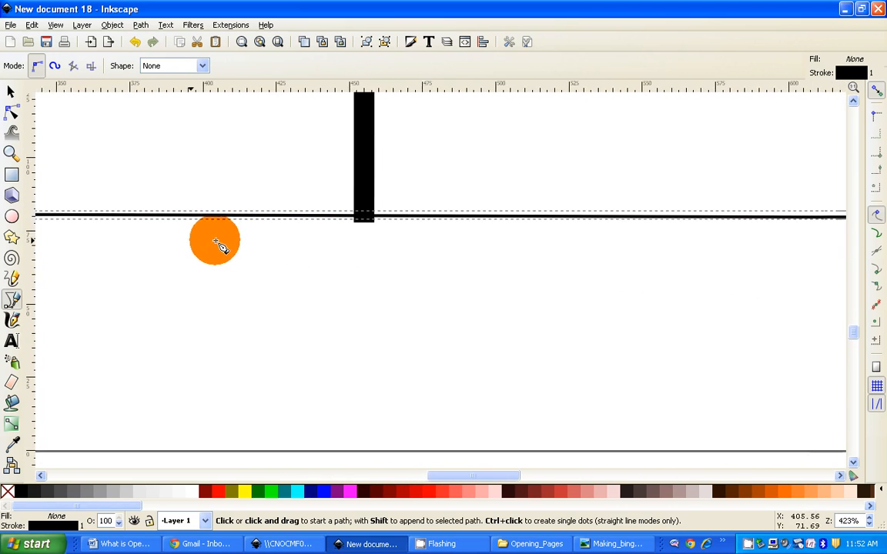
{"action": "left_click_drag", "start_coordinate": [655, 257], "coordinate": [449, 264]}
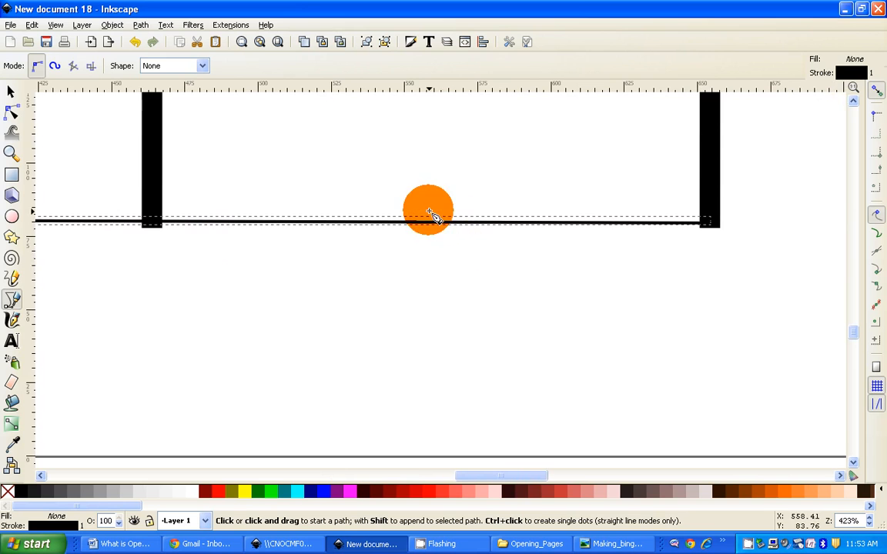
{"action": "left_click", "coordinate": [11, 91]}
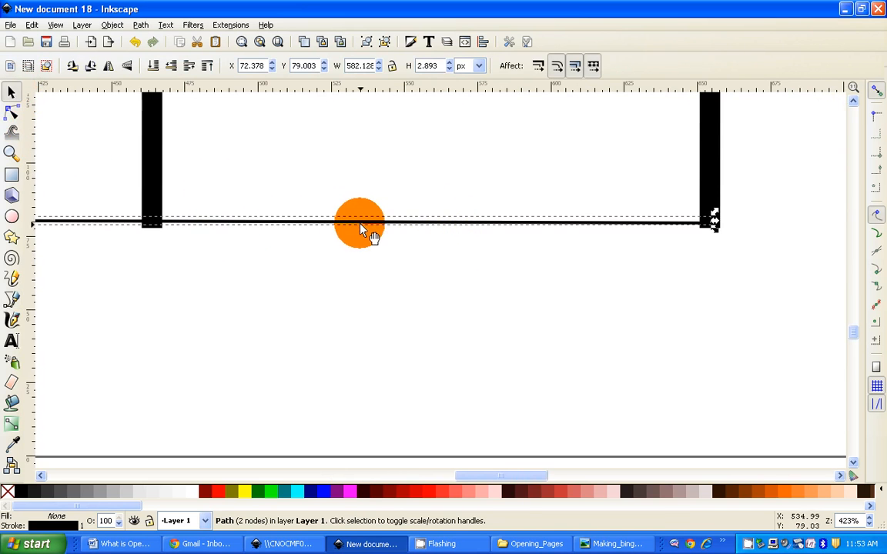
{"action": "left_click_drag", "start_coordinate": [353, 222], "coordinate": [351, 253]}
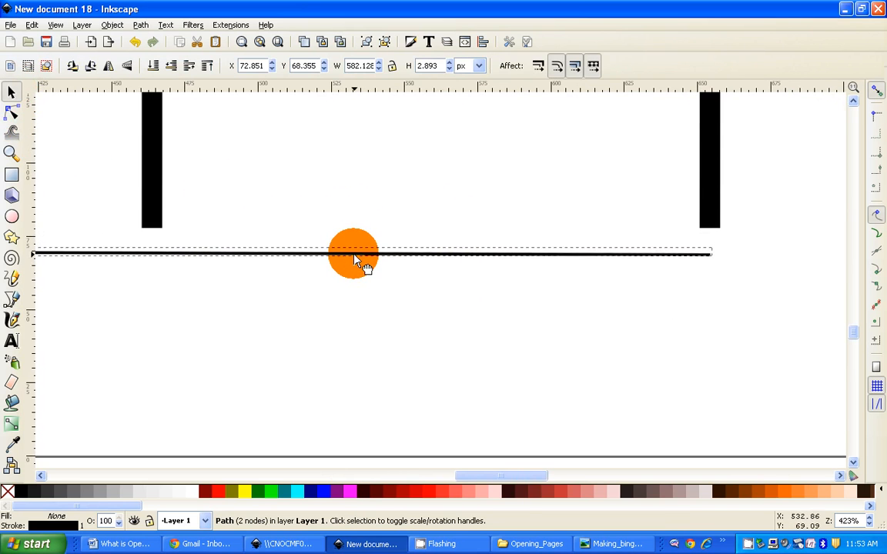
Step: Level the horizontal line by moving its right end node up to about Y 70.5 px, and reselect the line
{"action": "left_click", "coordinate": [11, 113]}
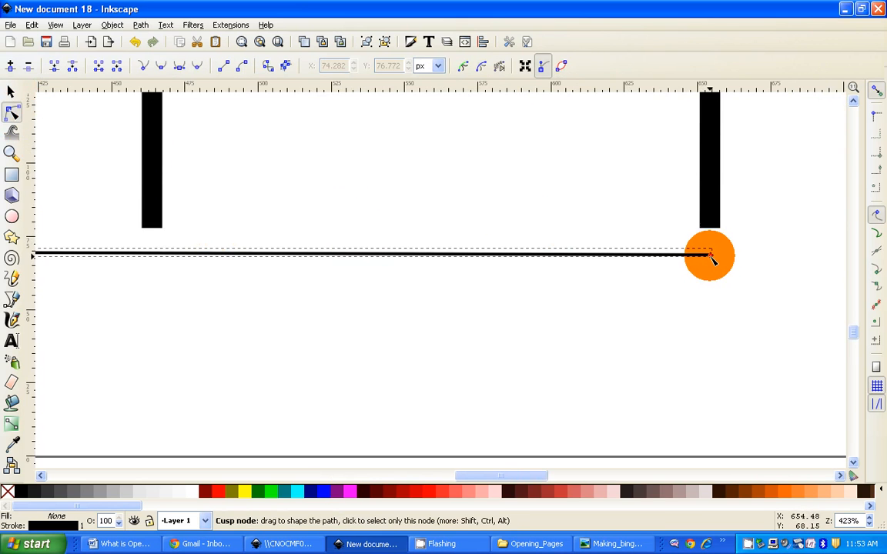
{"action": "left_click_drag", "start_coordinate": [710, 254], "coordinate": [710, 251]}
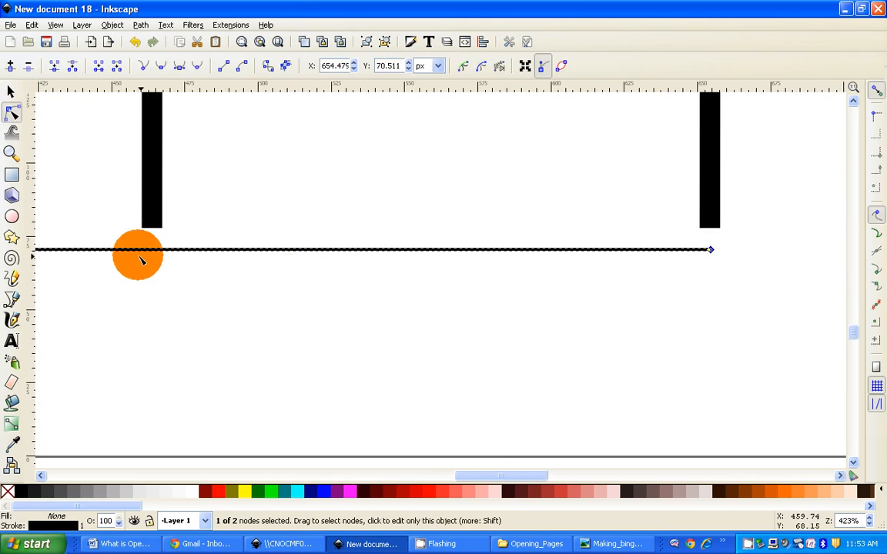
{"action": "left_click", "coordinate": [12, 94]}
{"action": "left_click", "coordinate": [313, 250]}
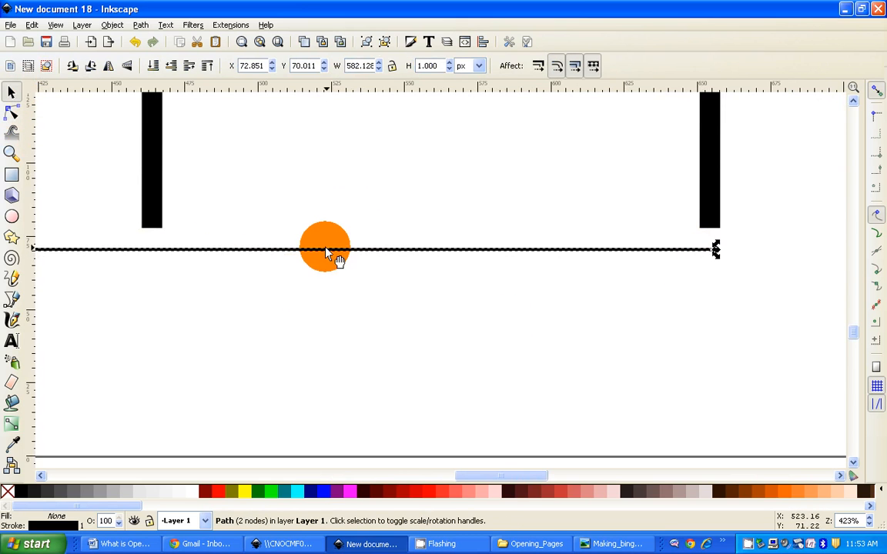
Step: Reopen the fill and stroke settings and set the horizontal line's stroke width to 7 px
{"action": "key", "text": "ctrl"}
{"action": "scroll", "coordinate": [351, 284], "scroll_direction": "down", "scroll_amount": 3}
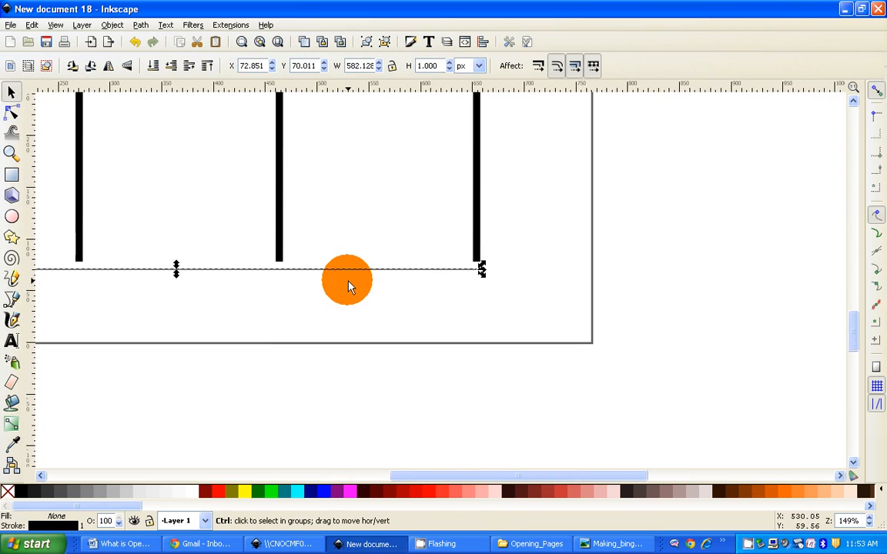
{"action": "left_click_drag", "start_coordinate": [427, 312], "coordinate": [485, 317]}
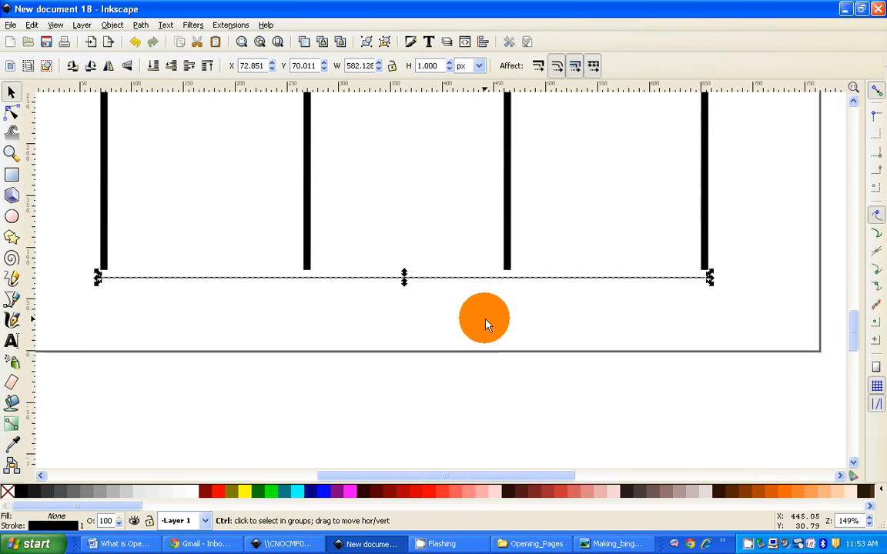
{"action": "left_click", "coordinate": [411, 41]}
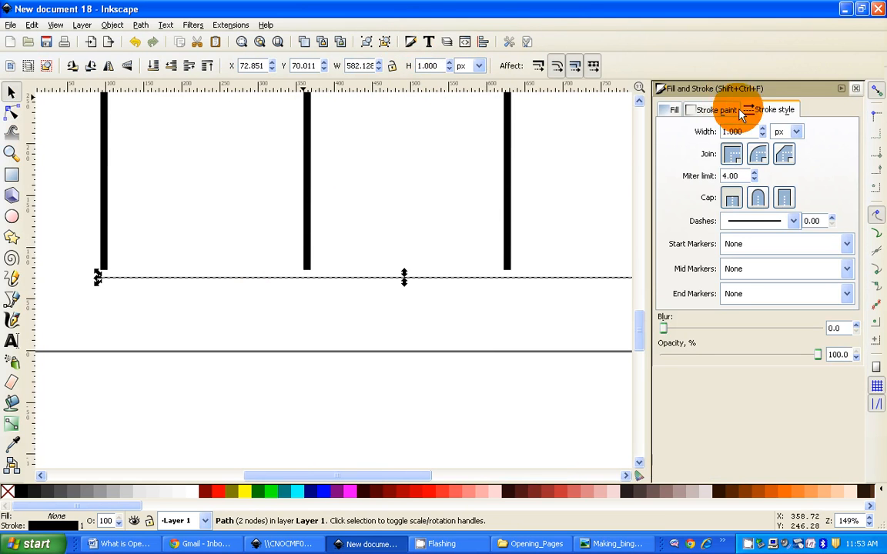
{"action": "left_click_drag", "start_coordinate": [743, 131], "coordinate": [705, 135]}
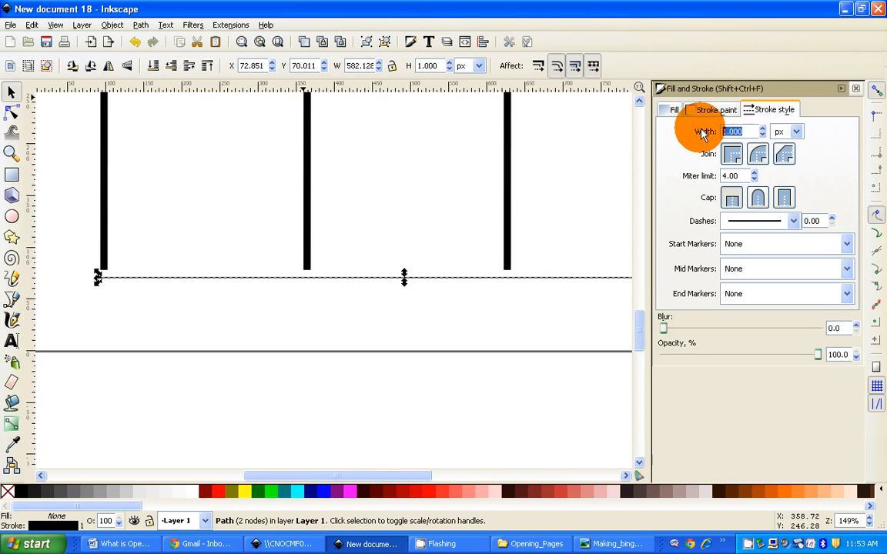
{"action": "type", "text": "7"}
{"action": "key", "text": "Return"}
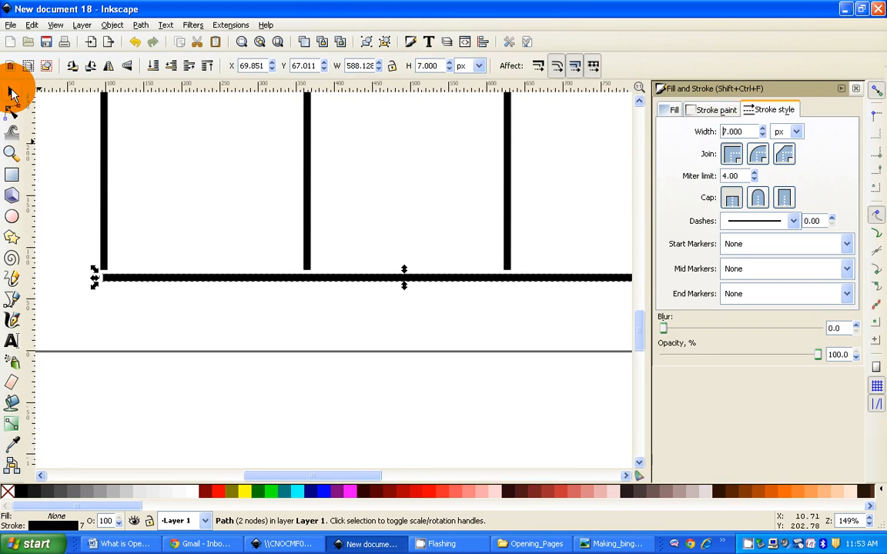
Step: Move the horizontal line up onto the bottom ends of the vertical lines, to about X 68.5 px, Y 77.9 px
{"action": "mouse_move", "coordinate": [238, 279]}
{"action": "left_mouse_down"}
{"action": "mouse_move", "coordinate": [229, 269]}
{"action": "mouse_move", "coordinate": [236, 264]}
{"action": "left_mouse_up"}
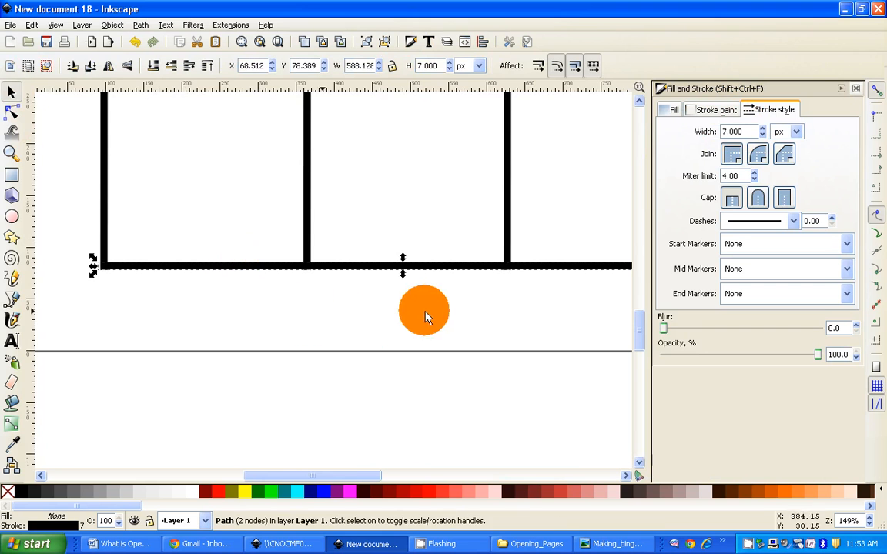
{"action": "key", "text": "ctrl+Right"}
{"action": "key", "text": "ctrl+Right"}
{"action": "key", "text": "ctrl+Right"}
{"action": "key", "text": "ctrl+Right"}
{"action": "key", "text": "ctrl+Right"}
{"action": "key", "text": "ctrl+Right"}
{"action": "scroll", "coordinate": [316, 307], "scroll_direction": "up", "scroll_amount": 2}
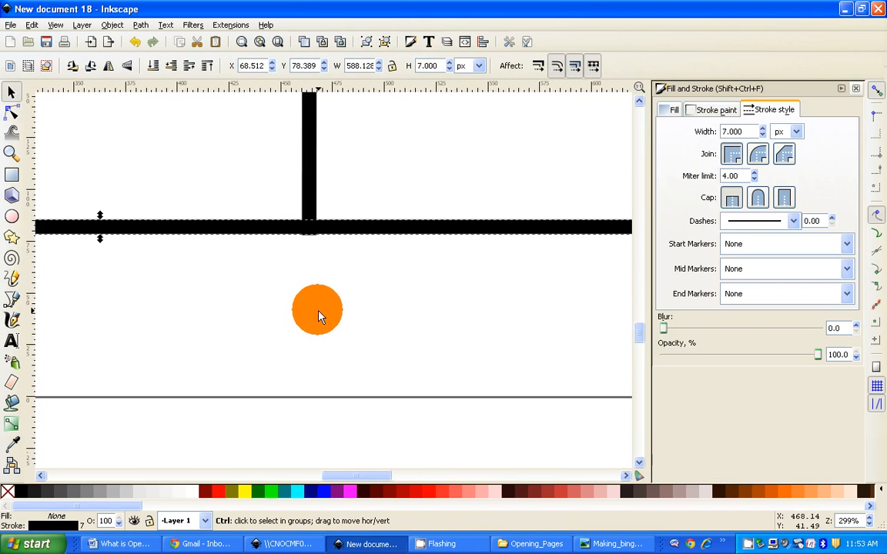
{"action": "left_click_drag", "start_coordinate": [481, 301], "coordinate": [258, 330]}
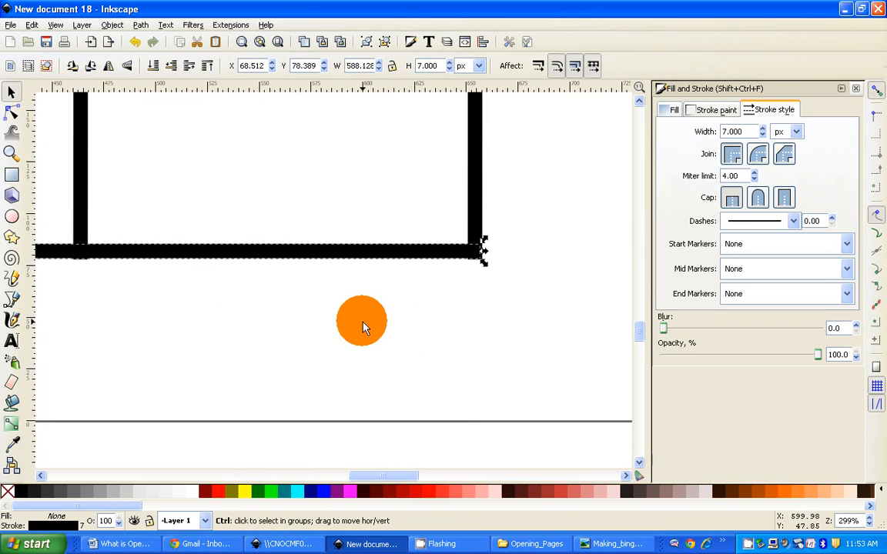
{"action": "scroll", "coordinate": [362, 322], "scroll_direction": "up", "scroll_amount": 1}
{"action": "left_click_drag", "start_coordinate": [362, 323], "coordinate": [334, 325]}
{"action": "left_click", "coordinate": [332, 189]}
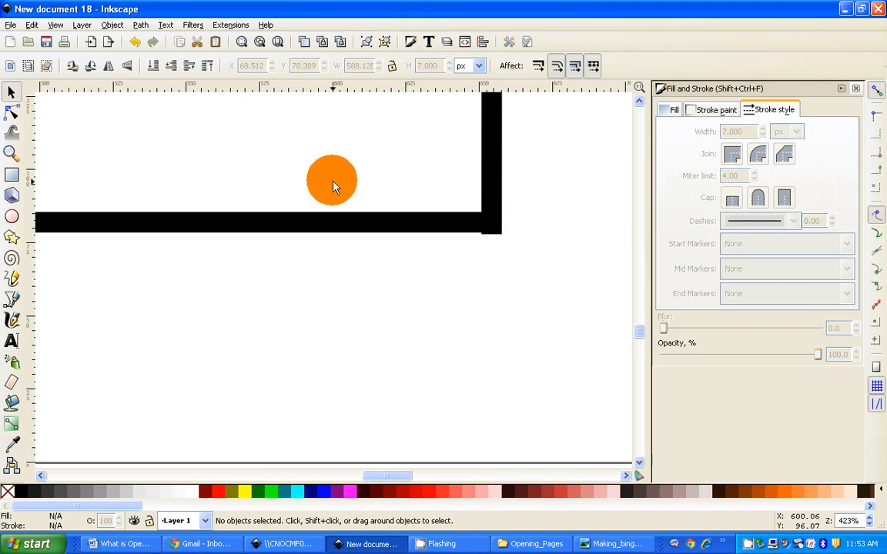
{"action": "left_click", "coordinate": [356, 228]}
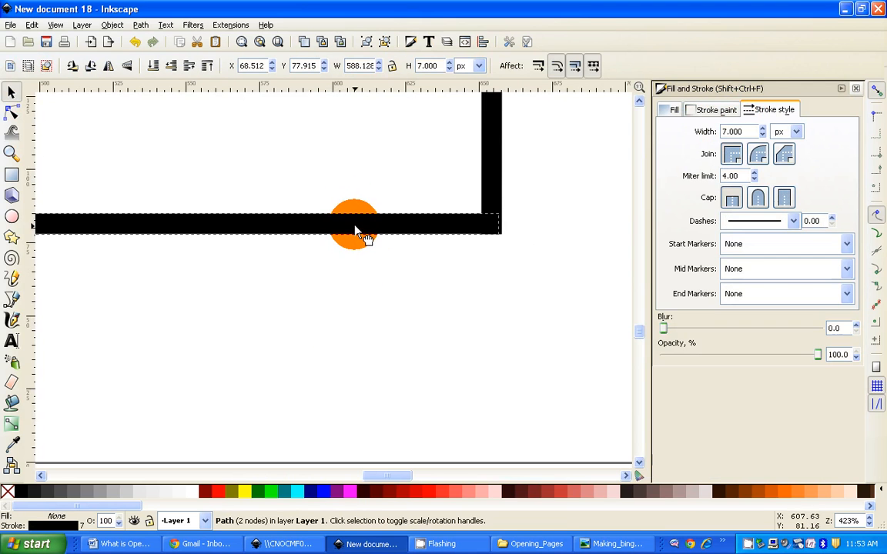
Step: Examine how the bottom line meets the vertical lines along its length to the left corner, and reselect it
{"action": "left_click_drag", "start_coordinate": [265, 316], "coordinate": [498, 300]}
{"action": "left_click_drag", "start_coordinate": [148, 328], "coordinate": [432, 325]}
{"action": "left_click_drag", "start_coordinate": [64, 336], "coordinate": [398, 333]}
{"action": "left_click_drag", "start_coordinate": [183, 331], "coordinate": [494, 330]}
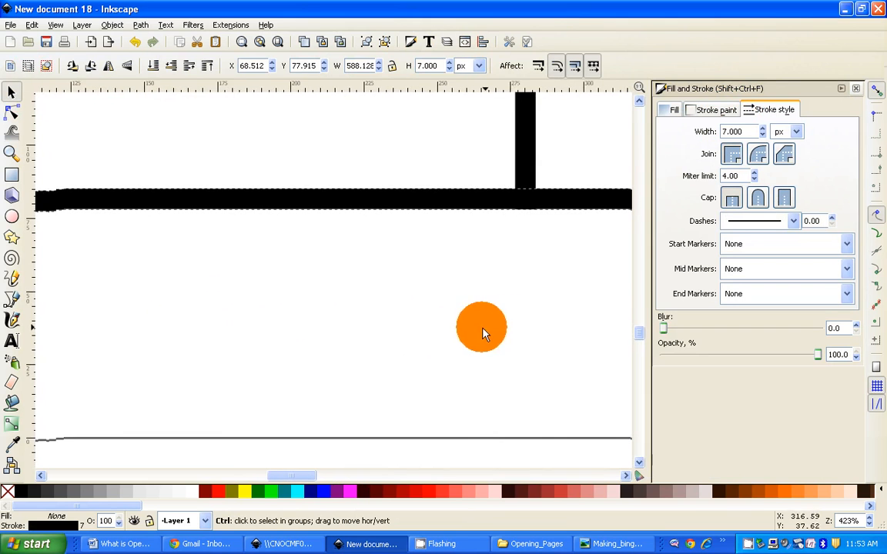
{"action": "left_click_drag", "start_coordinate": [212, 320], "coordinate": [470, 331]}
{"action": "left_click", "coordinate": [278, 310]}
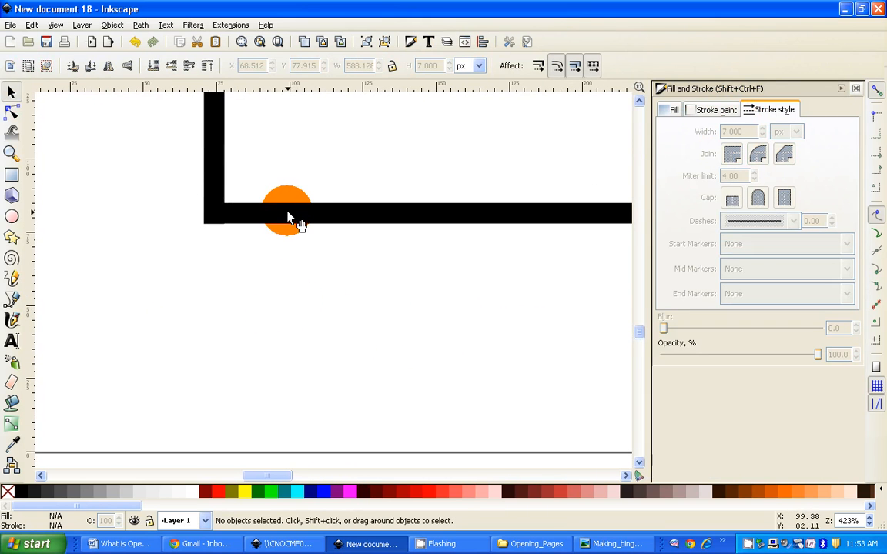
{"action": "left_click", "coordinate": [288, 212]}
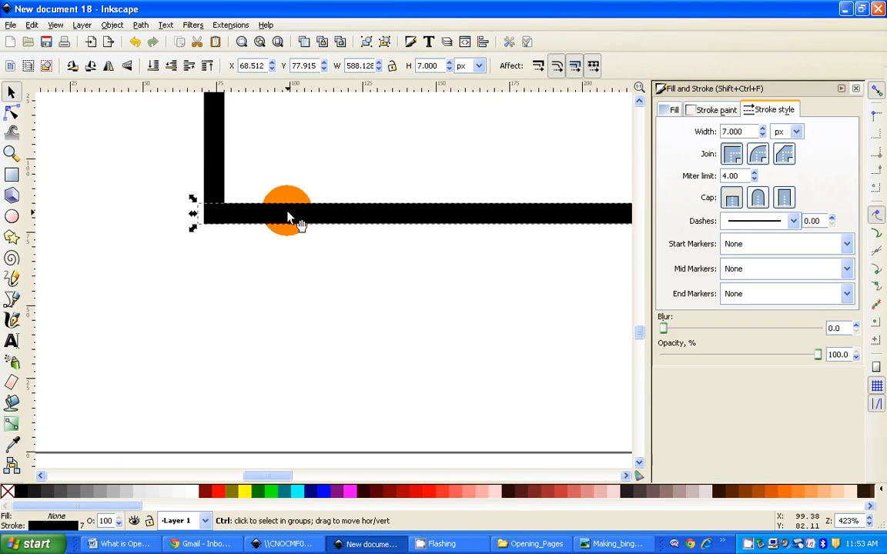
Step: Copy the bottom horizontal line and close the fill and stroke settings
{"action": "scroll", "coordinate": [333, 274], "scroll_direction": "down", "scroll_amount": 1}
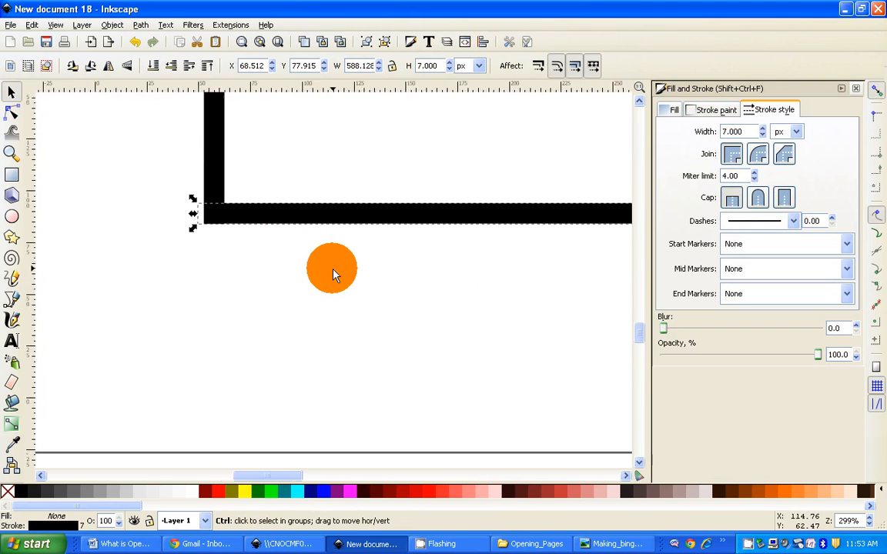
{"action": "scroll", "coordinate": [333, 274], "scroll_direction": "down", "scroll_amount": 5}
{"action": "right_click", "coordinate": [336, 264]}
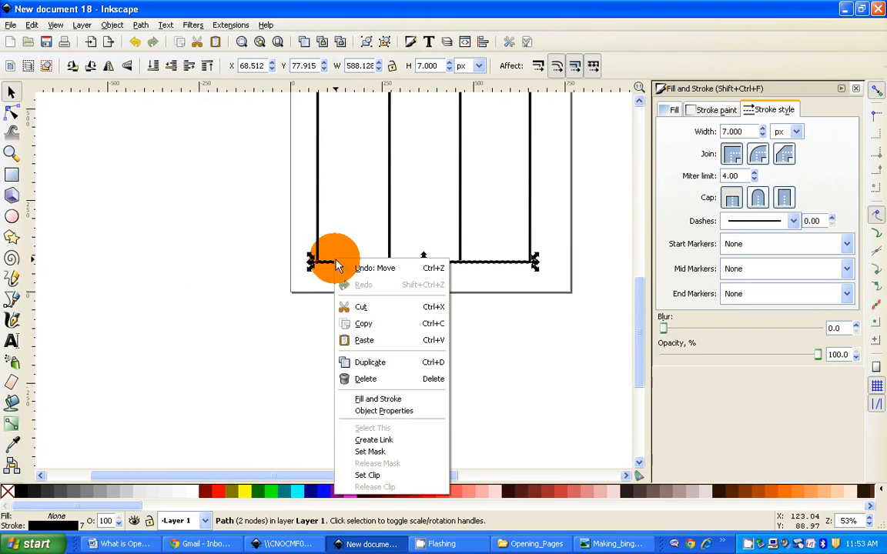
{"action": "left_click", "coordinate": [542, 144]}
{"action": "left_click", "coordinate": [855, 89]}
Step: Paste a copy of the horizontal line and place it across the top ends of the four vertical lines
{"action": "scroll", "coordinate": [659, 265], "scroll_direction": "up", "scroll_amount": 4}
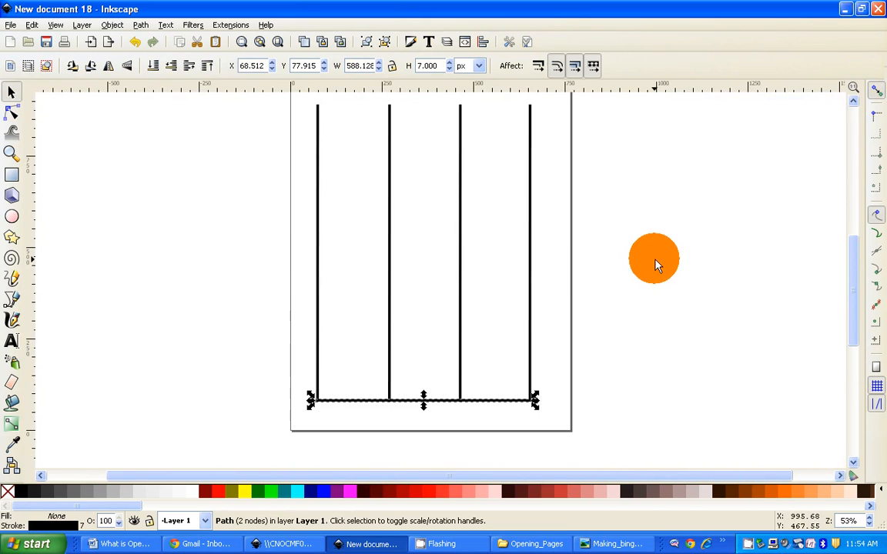
{"action": "scroll", "coordinate": [655, 264], "scroll_direction": "up", "scroll_amount": 1}
{"action": "left_click", "coordinate": [364, 148]}
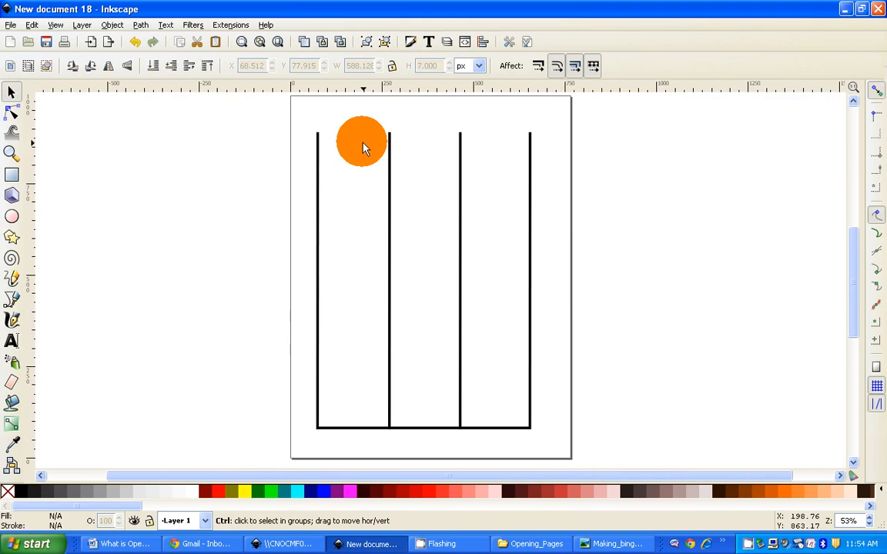
{"action": "key", "text": "ctrl+v"}
{"action": "left_click_drag", "start_coordinate": [352, 143], "coordinate": [422, 138]}
Step: Paste two more horizontal lines as the upper row dividers, at about X 69.4 px and Y 725.3 px and 553 px
{"action": "left_click", "coordinate": [353, 264]}
{"action": "key", "text": "ctrl+v"}
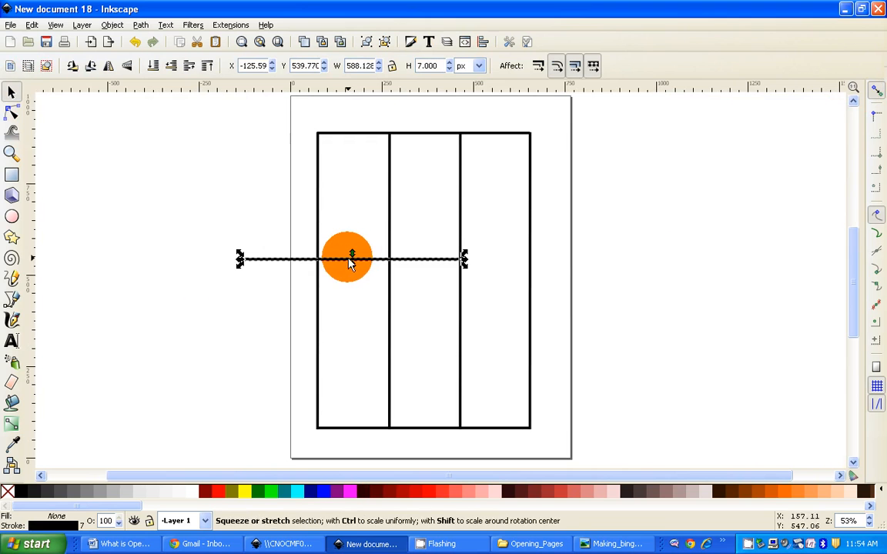
{"action": "left_click_drag", "start_coordinate": [356, 266], "coordinate": [420, 191]}
{"action": "left_click", "coordinate": [362, 270]}
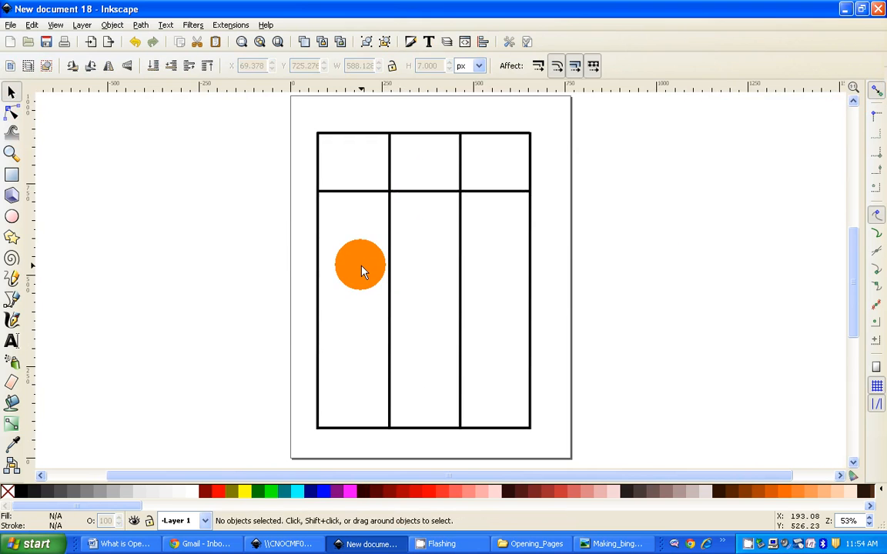
{"action": "key", "text": "ctrl+v"}
{"action": "left_click_drag", "start_coordinate": [361, 271], "coordinate": [417, 257]}
{"action": "left_click", "coordinate": [358, 316]}
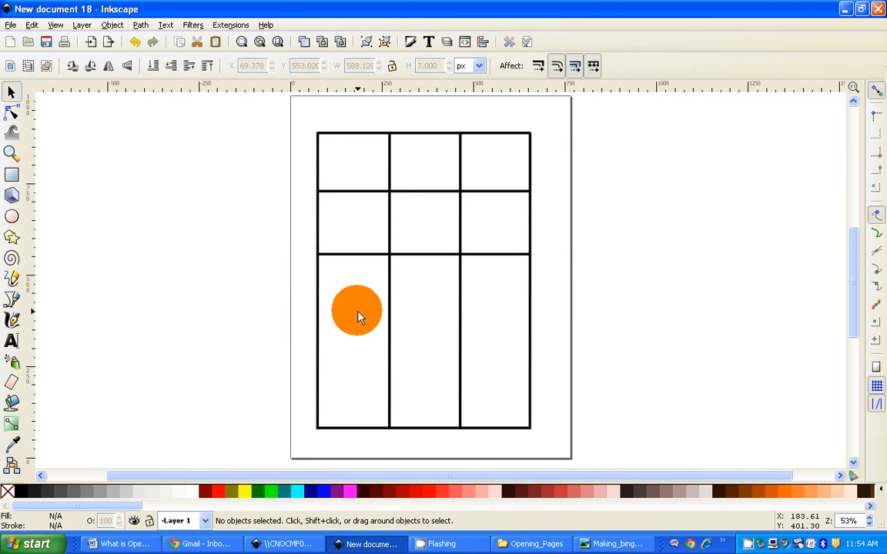
Step: Paste two further horizontal lines as the lower row dividers, the lowest at about X 69.4 px, Y 250.2 px
{"action": "key", "text": "ctrl+v"}
{"action": "left_click_drag", "start_coordinate": [361, 321], "coordinate": [419, 310]}
{"action": "left_click", "coordinate": [342, 352]}
{"action": "key", "text": "ctrl+v"}
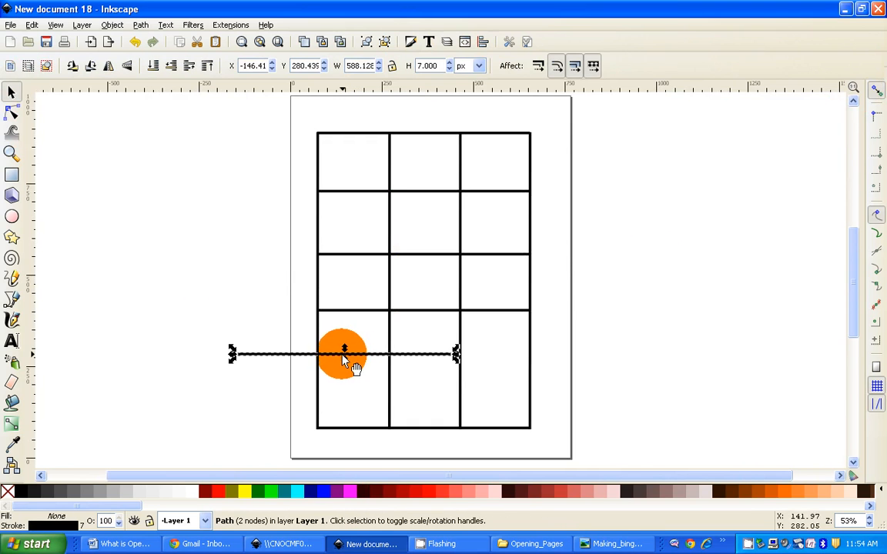
{"action": "left_click_drag", "start_coordinate": [343, 357], "coordinate": [420, 372]}
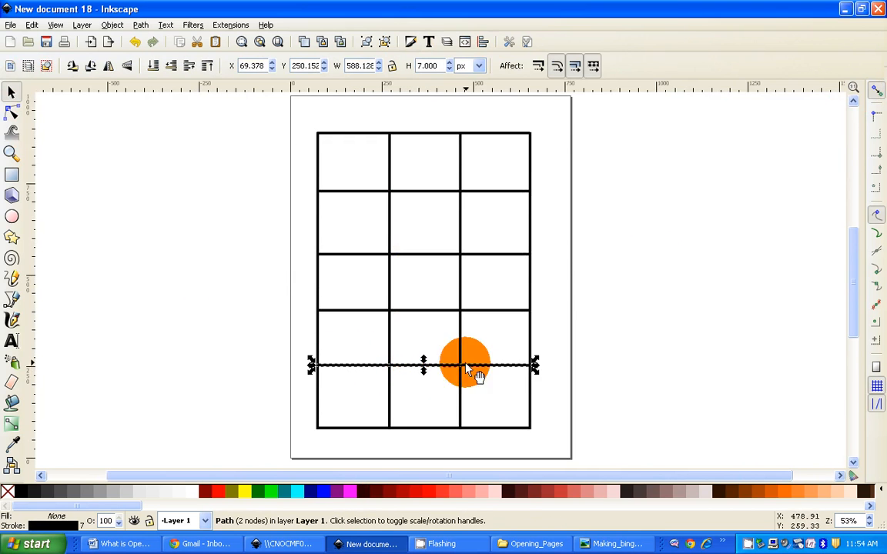
{"action": "key", "text": "Escape"}
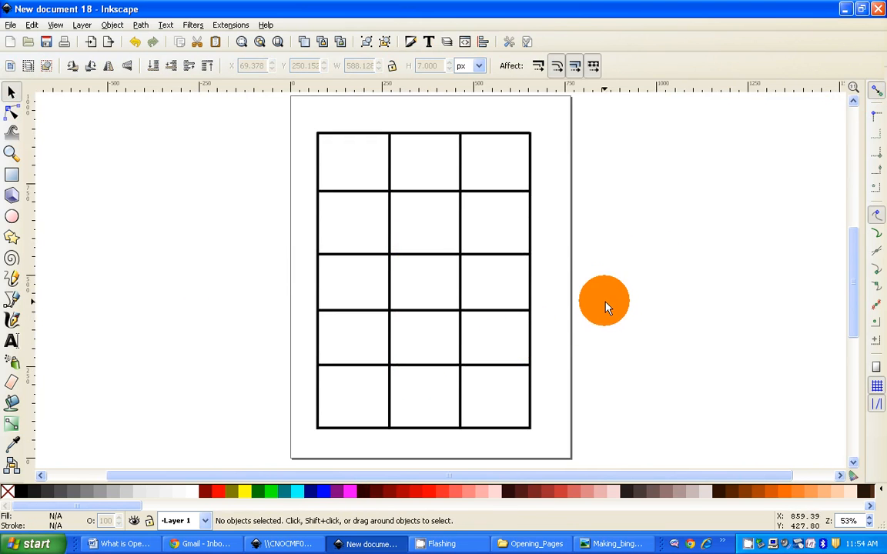
Step: Select all the grid lines together and group them into one object
{"action": "scroll", "coordinate": [598, 299], "scroll_direction": "up", "scroll_amount": 2}
{"action": "scroll", "coordinate": [598, 299], "scroll_direction": "down", "scroll_amount": 2}
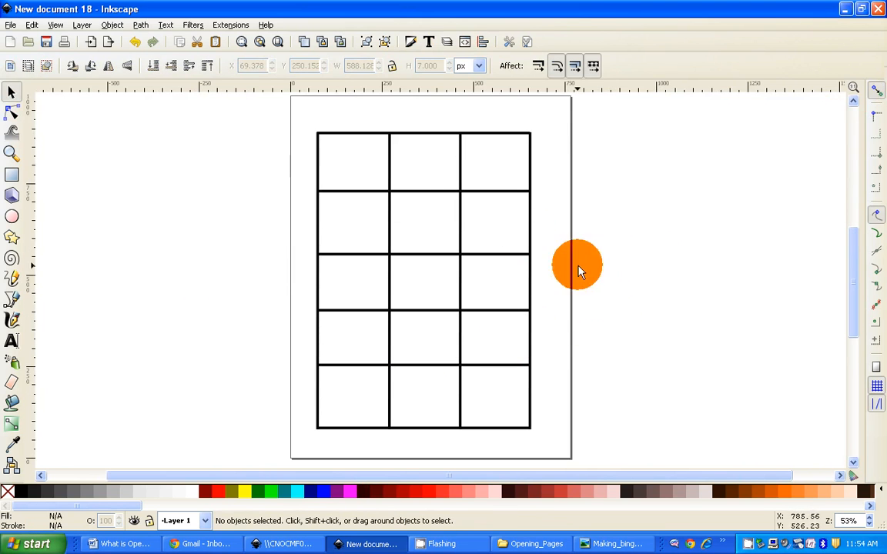
{"action": "left_click_drag", "start_coordinate": [272, 117], "coordinate": [582, 452]}
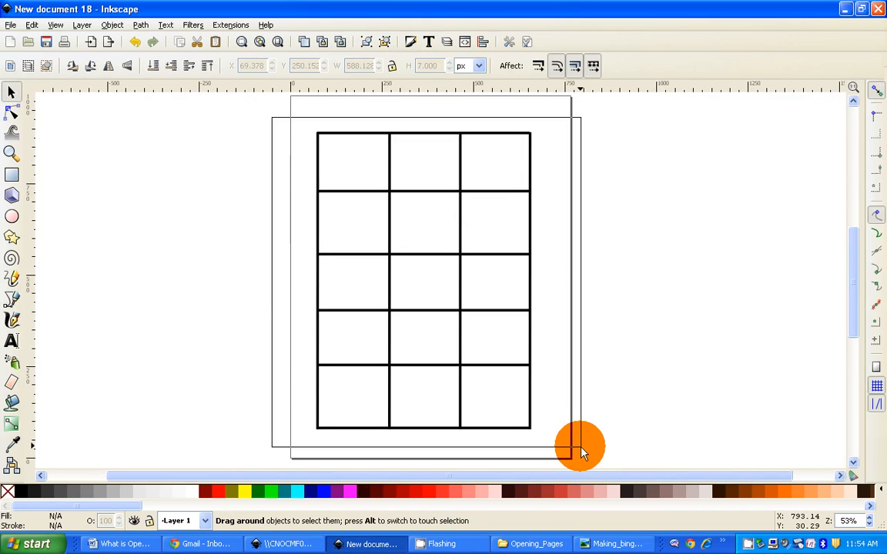
{"action": "left_click_drag", "start_coordinate": [582, 453], "coordinate": [580, 451]}
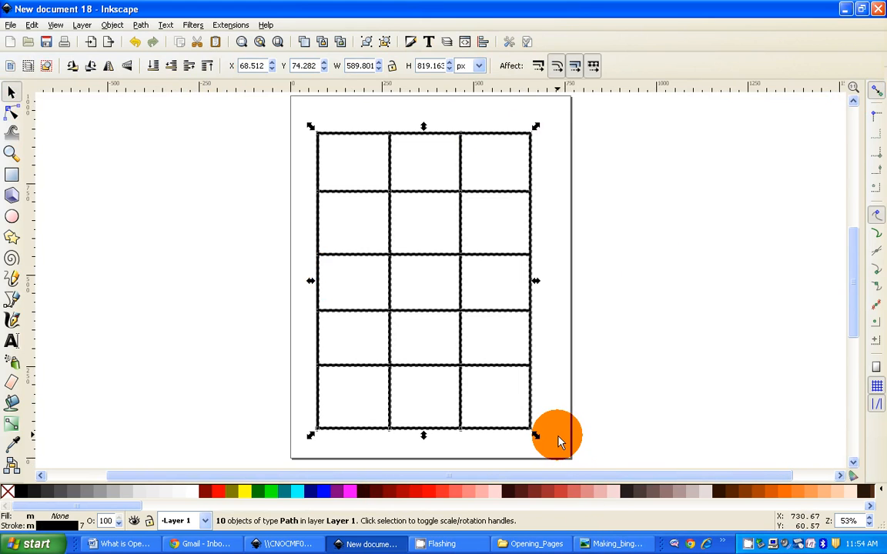
{"action": "key", "text": "ctrl"}
{"action": "key", "text": "ctrl+g"}
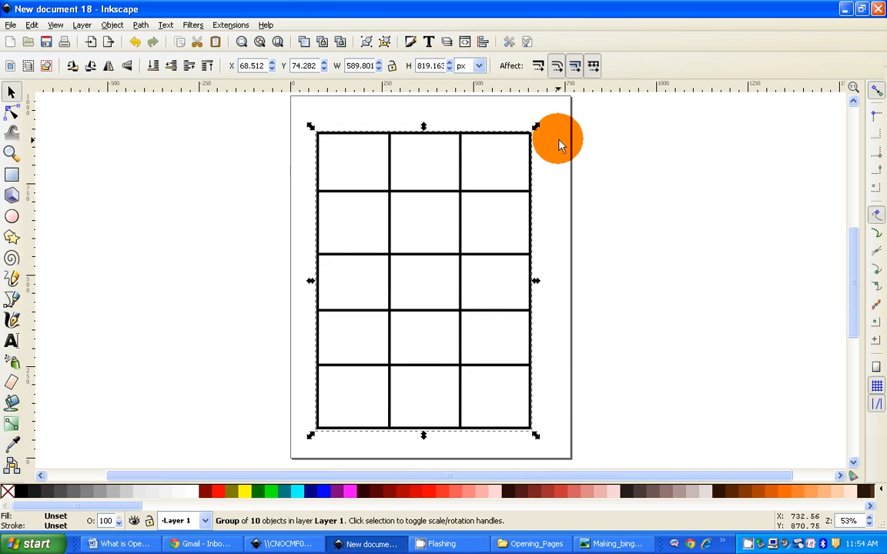
Step: Shrink the grid to about 544.6 × 756.2 px and move it to about X 123.4 px, Y 74.3 px
{"action": "left_click_drag", "start_coordinate": [537, 127], "coordinate": [524, 146]}
{"action": "left_click_drag", "start_coordinate": [374, 297], "coordinate": [408, 295]}
{"action": "left_click", "coordinate": [628, 278]}
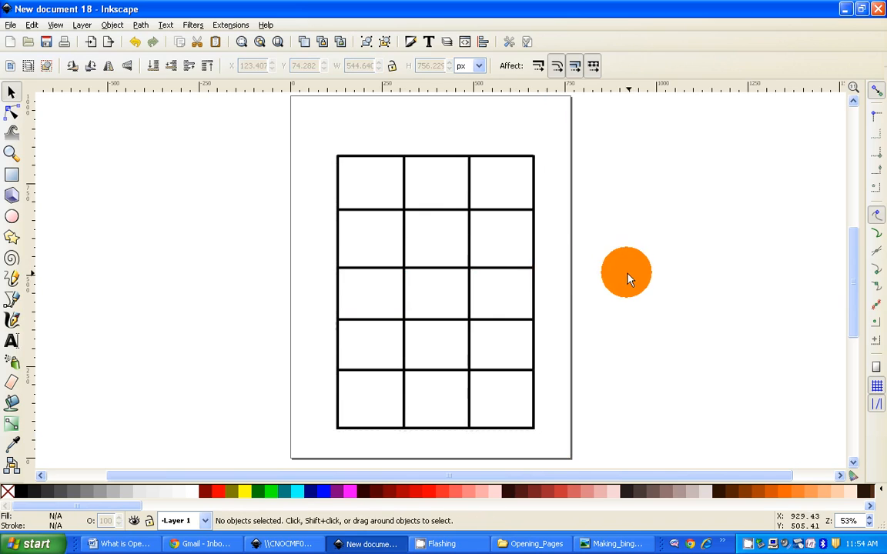
Step: Add the title text "Bingo!" in the space above the grid
{"action": "left_click", "coordinate": [11, 342]}
{"action": "left_click", "coordinate": [352, 125]}
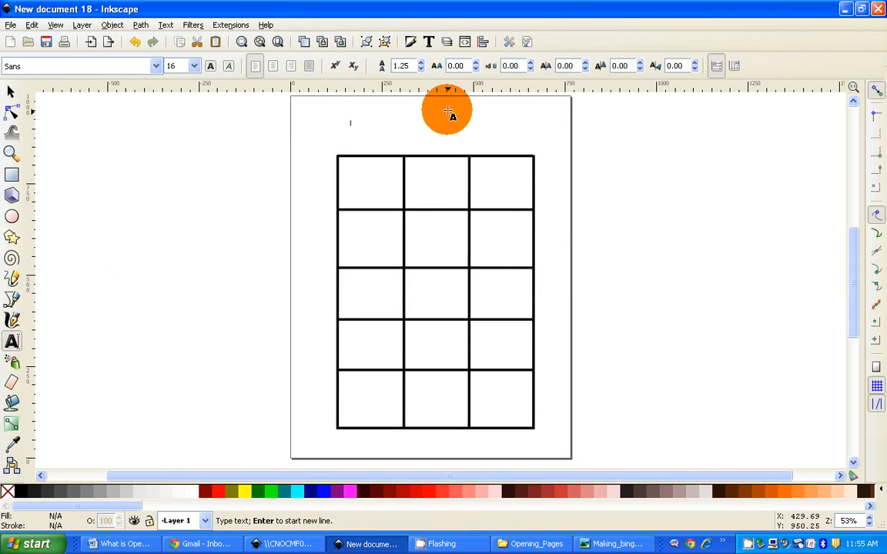
{"action": "type", "text": "Bingo!"}
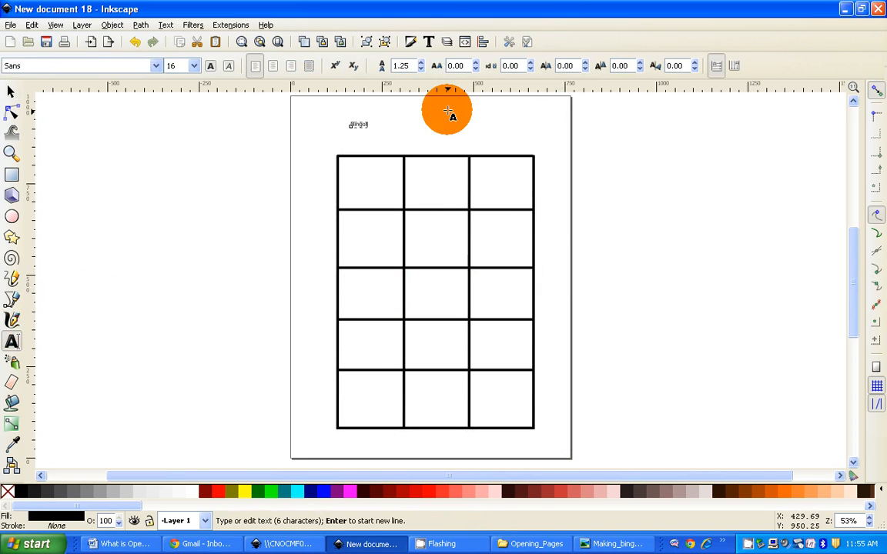
{"action": "left_click", "coordinate": [11, 91]}
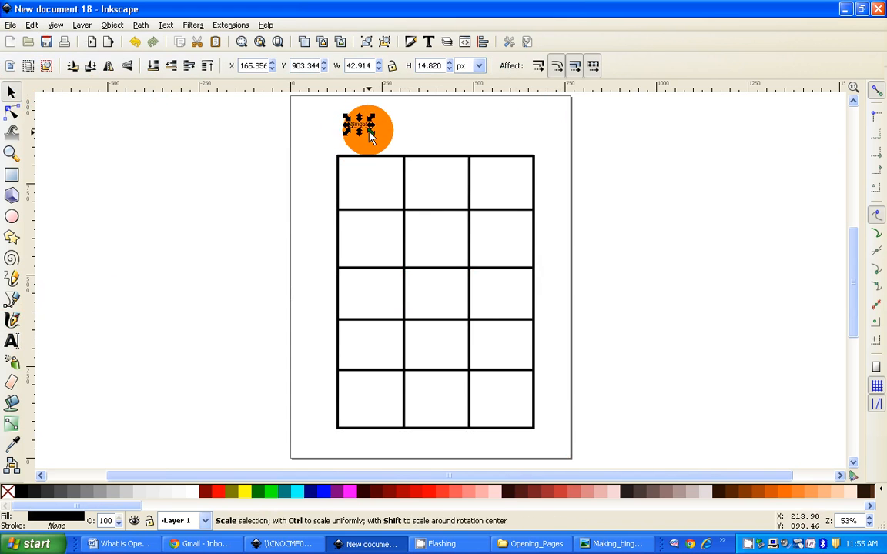
Step: Enlarge the title to about 339 × 117 px and centre it above the grid at about X 226.4 px, Y 842.8 px
{"action": "left_click_drag", "start_coordinate": [371, 133], "coordinate": [475, 158]}
{"action": "left_click_drag", "start_coordinate": [406, 138], "coordinate": [436, 123]}
{"action": "left_click", "coordinate": [61, 127]}
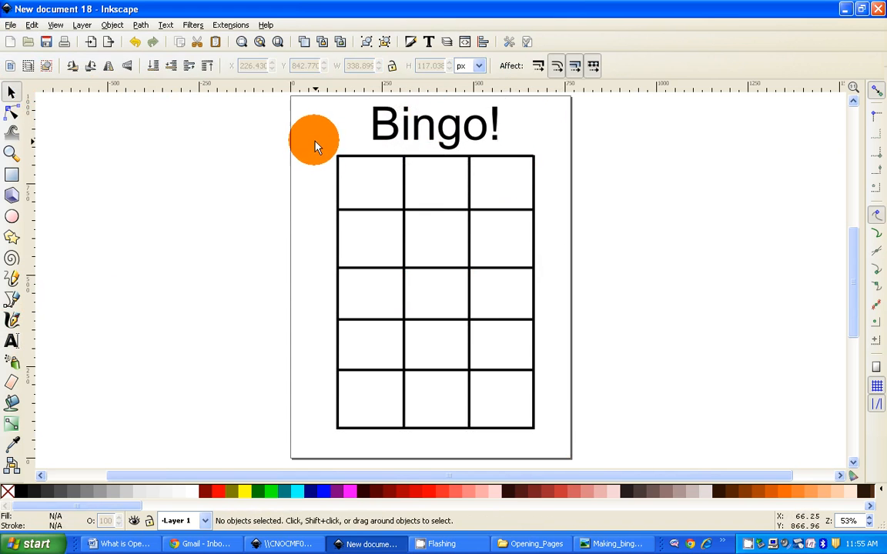
Step: Import the photo of three chickens from the desktop folder Images_for_inkscape as an embedded image
{"action": "left_click", "coordinate": [10, 27]}
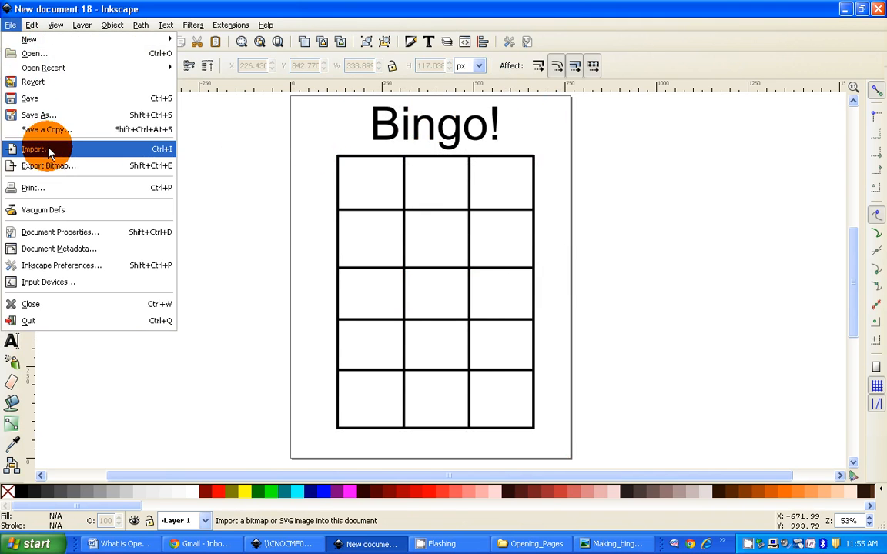
{"action": "left_click", "coordinate": [49, 150]}
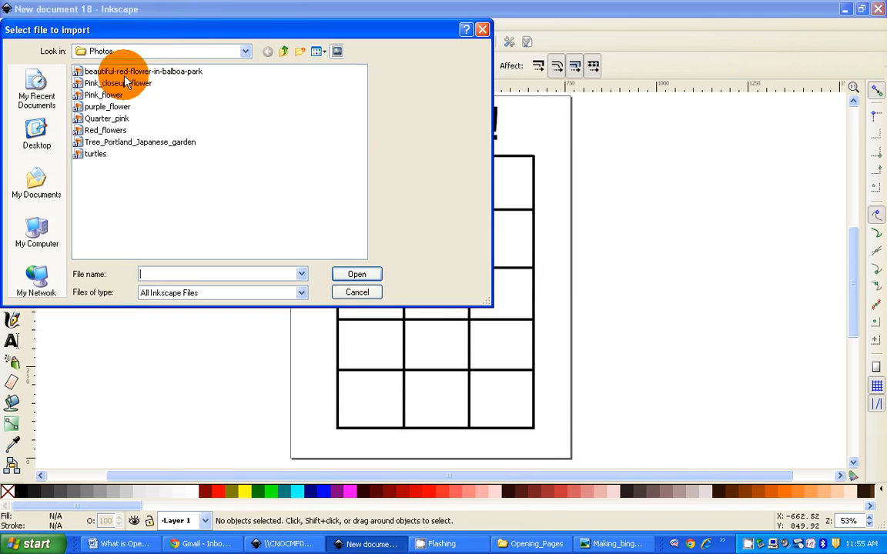
{"action": "left_click", "coordinate": [48, 128]}
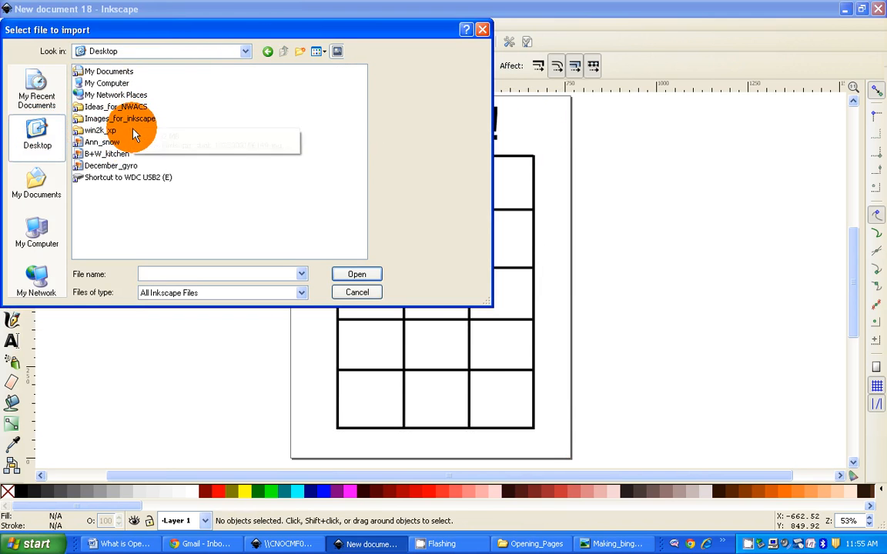
{"action": "double_click", "coordinate": [135, 119]}
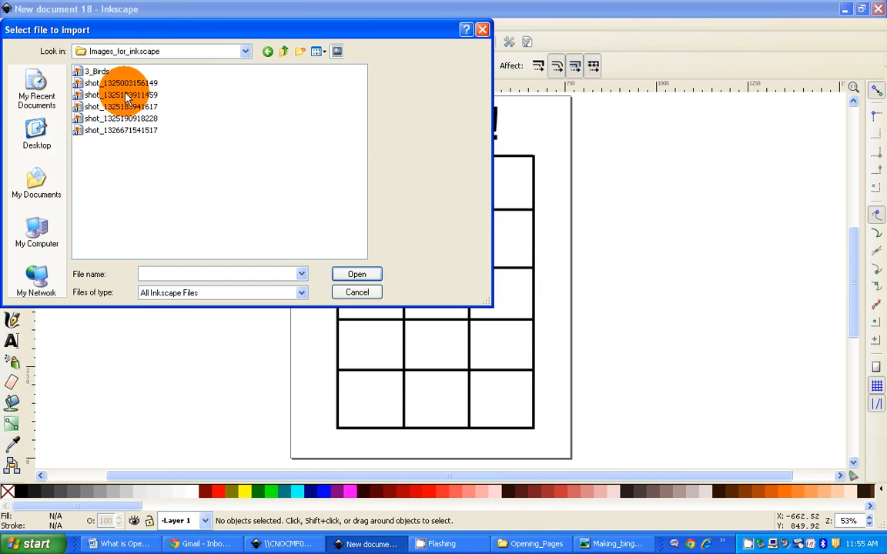
{"action": "left_click", "coordinate": [348, 275]}
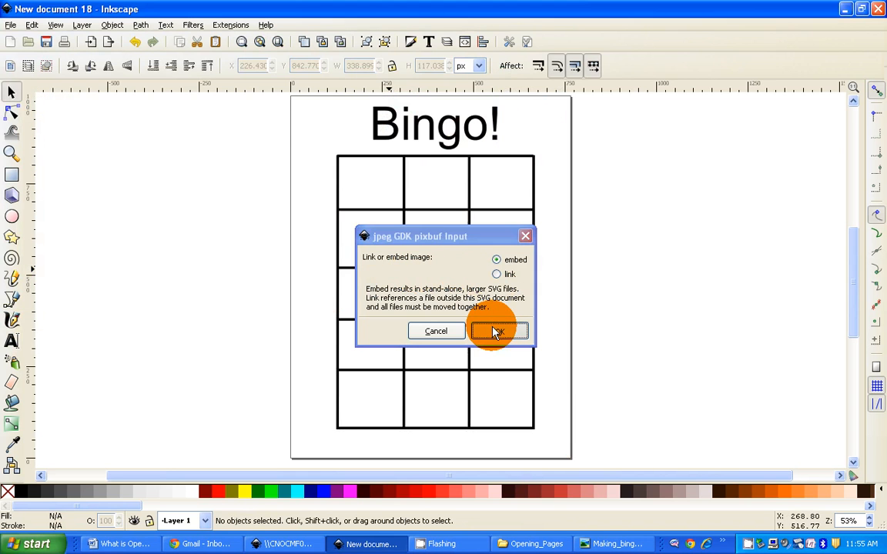
{"action": "left_click", "coordinate": [495, 330]}
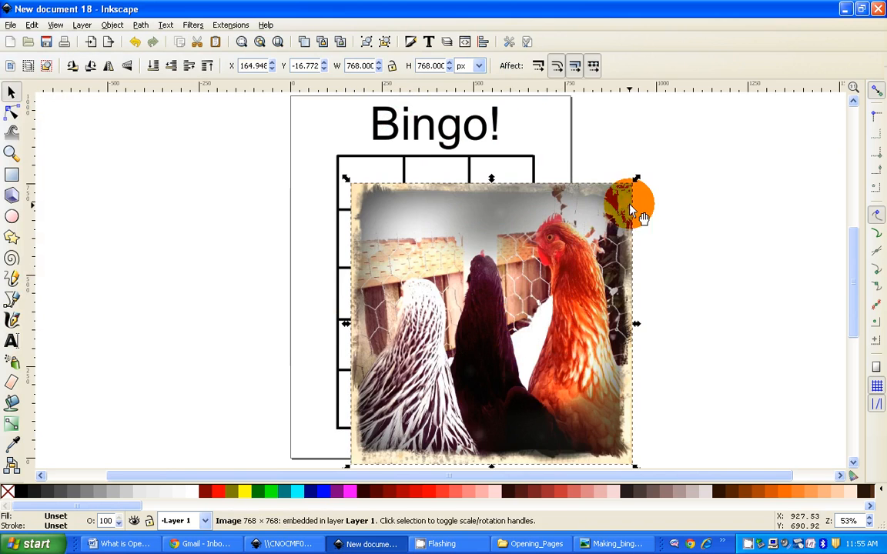